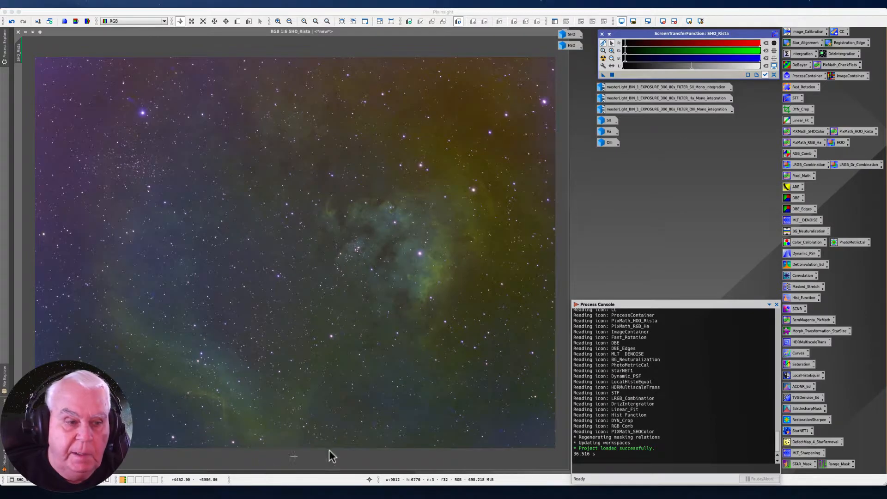
pyautogui.click(612, 430)
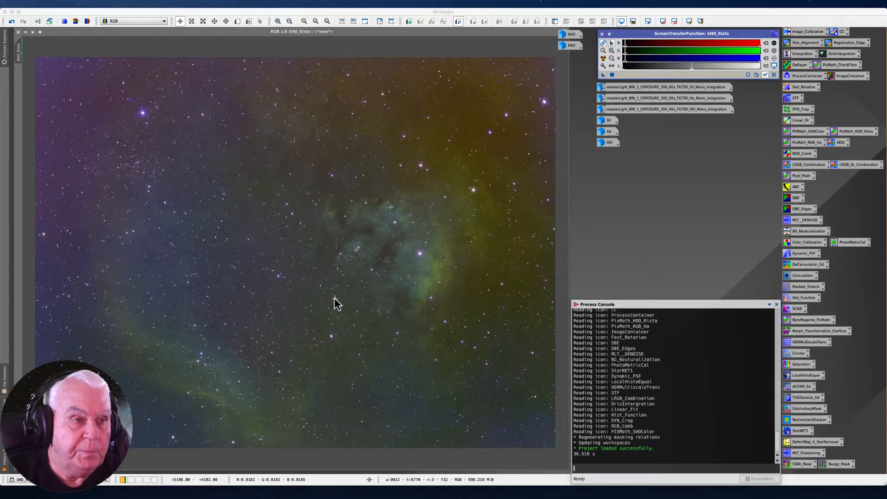
pyautogui.click(167, 4)
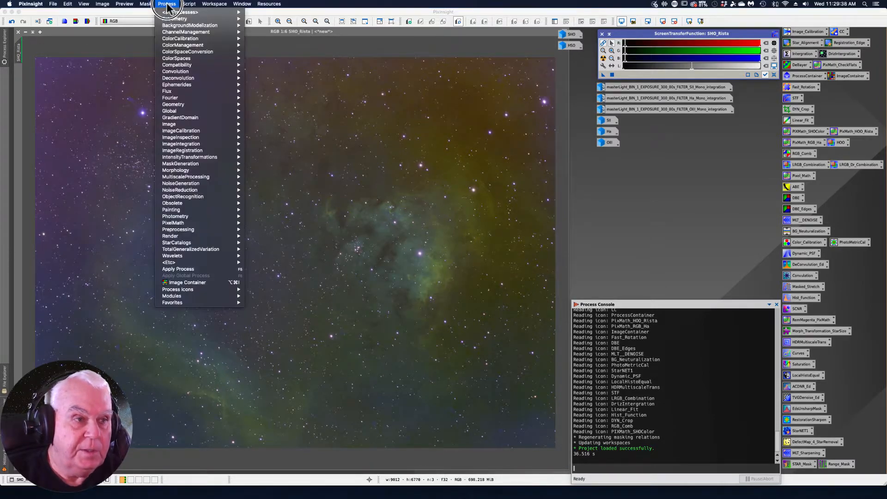
pyautogui.moveTo(171, 14)
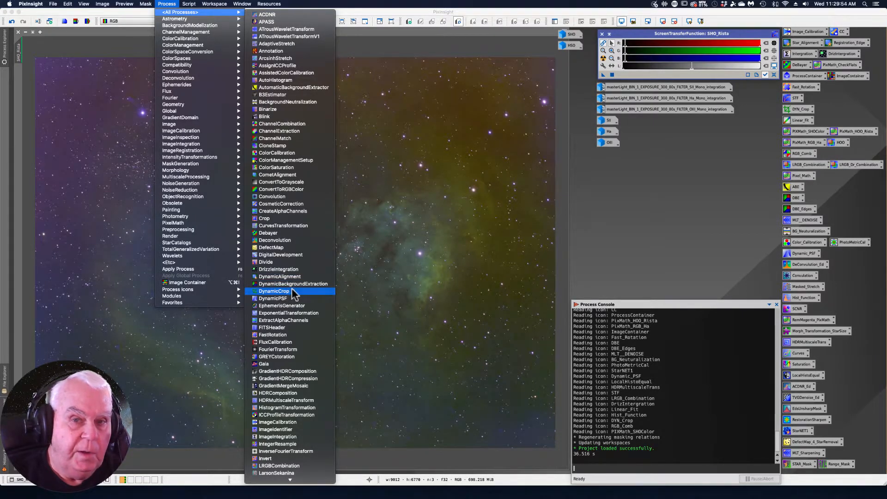
pyautogui.click(696, 197)
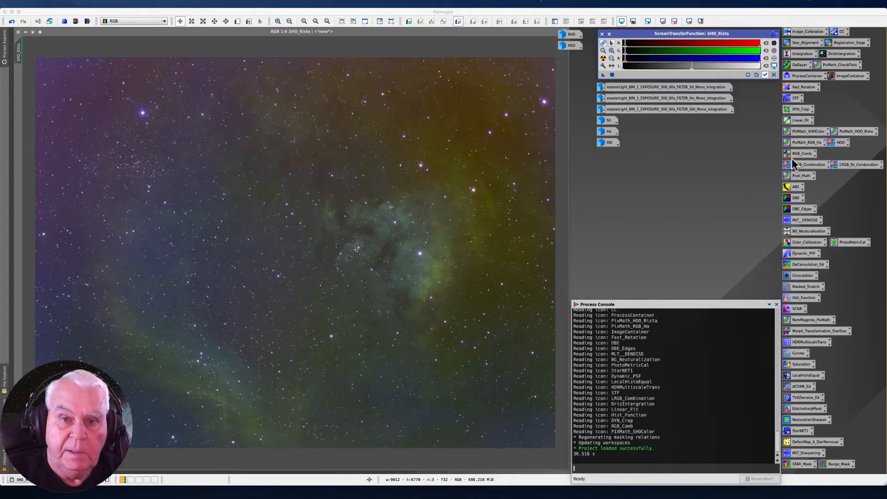
pyautogui.doubleClick(800, 111)
pyautogui.moveTo(448, 100); pyautogui.dragTo(664, 121)
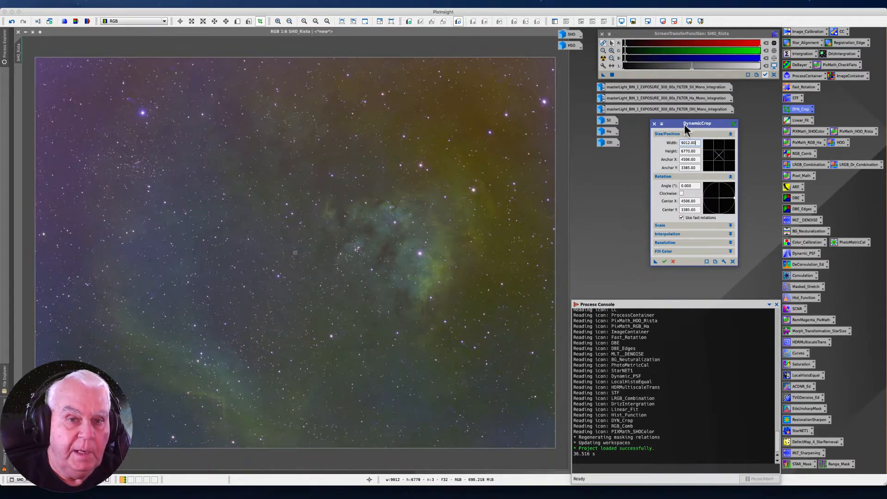
pyautogui.click(654, 123)
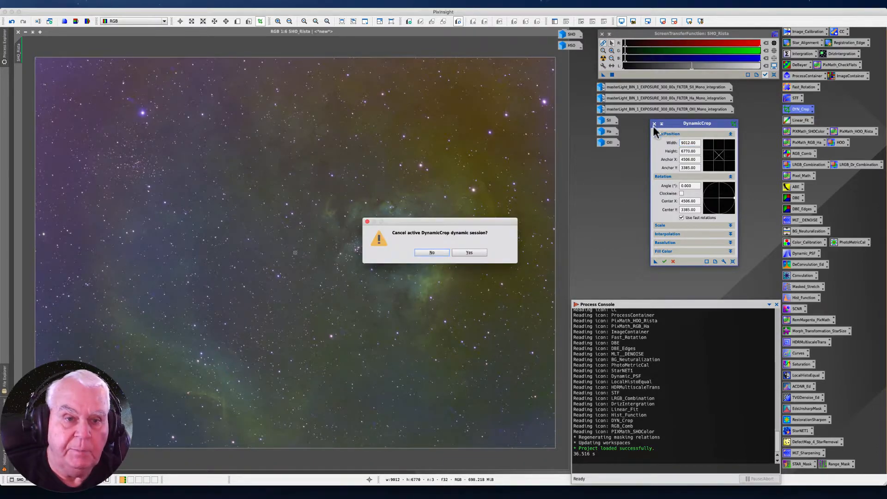
pyautogui.click(465, 252)
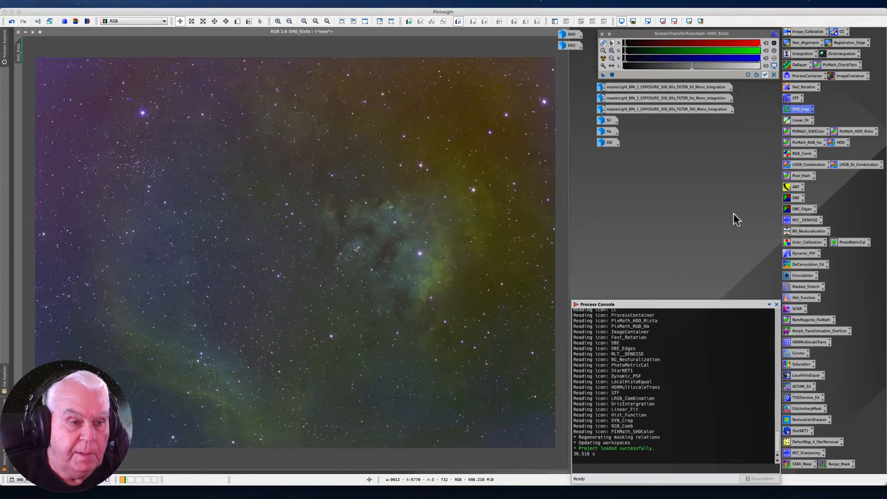
# Step: Start the saved DBE_Edges background extraction on the SHO_Rista image and expand all of its collapsed parameter sections
pyautogui.doubleClick(797, 209)
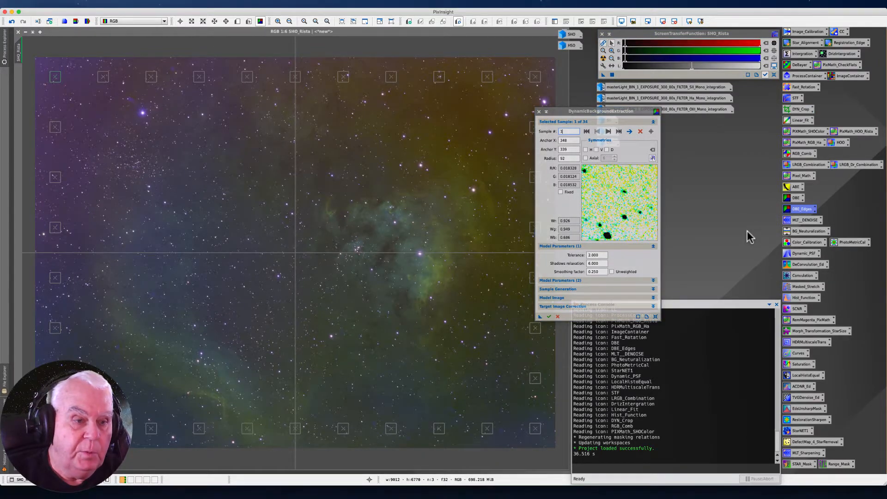
pyautogui.moveTo(558, 113); pyautogui.dragTo(578, 84)
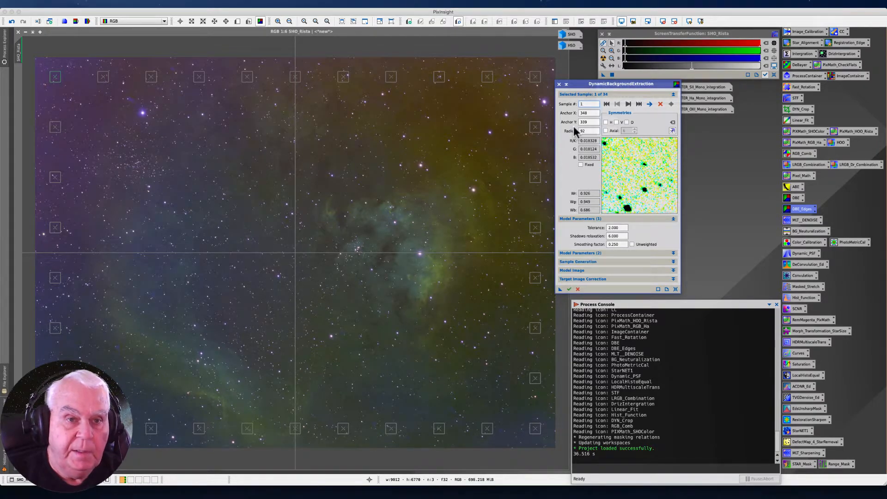
pyautogui.moveTo(588, 86); pyautogui.dragTo(614, 67)
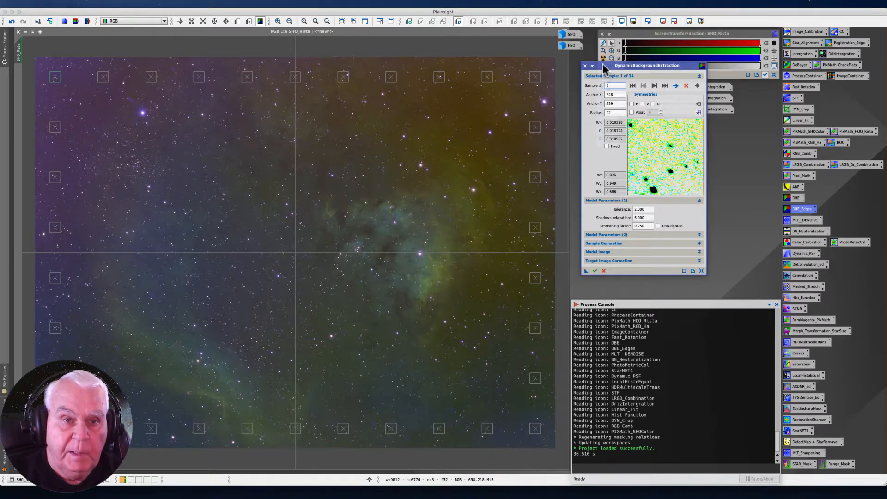
pyautogui.moveTo(603, 64); pyautogui.dragTo(434, 32)
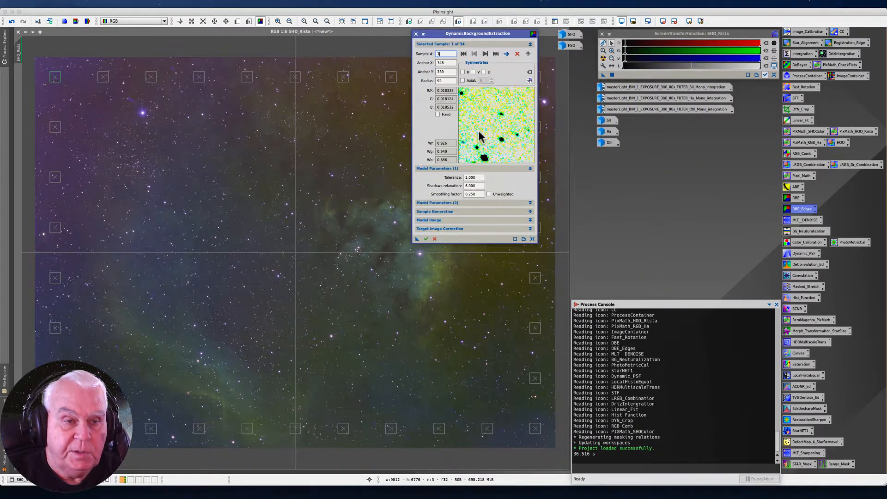
pyautogui.click(530, 203)
pyautogui.click(530, 244)
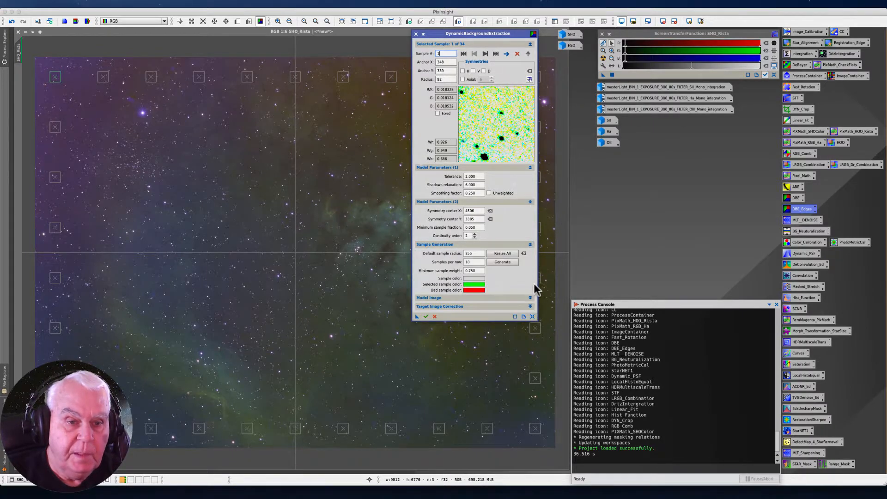
pyautogui.click(530, 298)
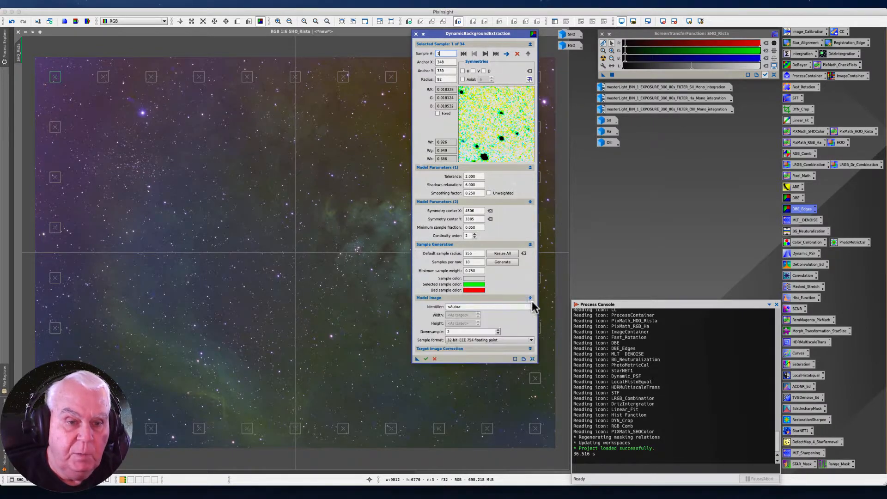
pyautogui.click(530, 349)
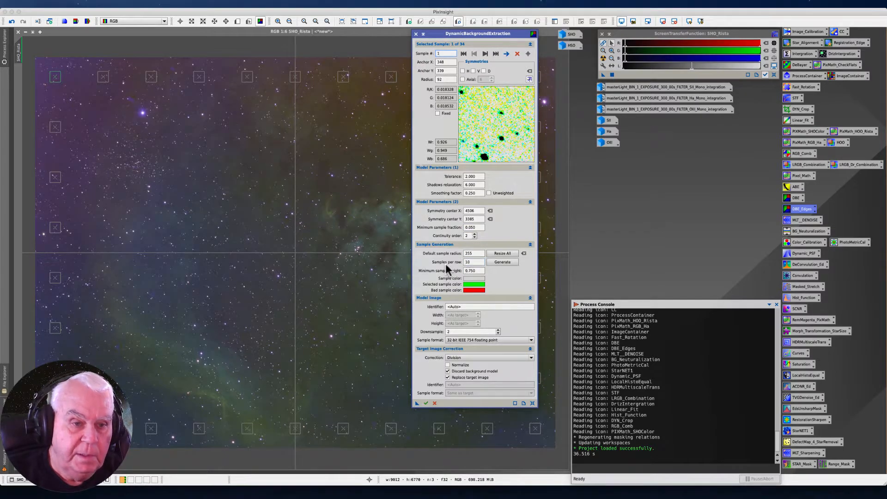
# Step: Resize all background samples using the default sample radius of 255, keeping Division as the target image correction
pyautogui.click(500, 255)
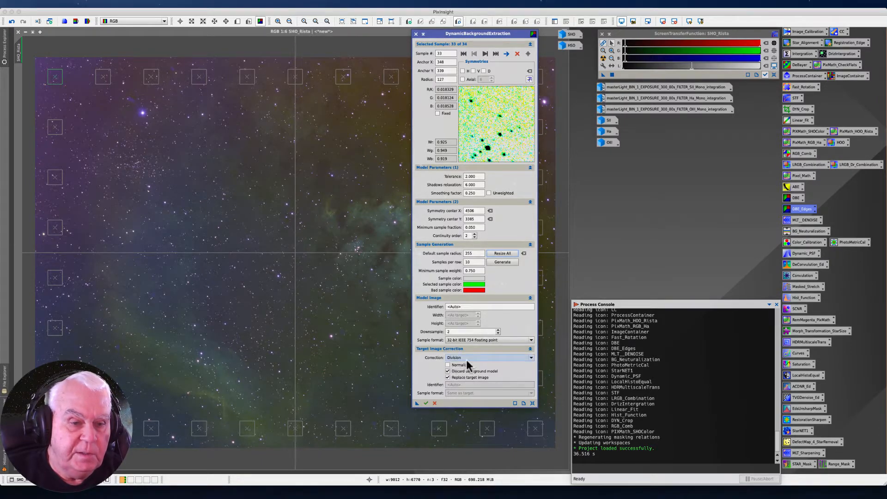
pyautogui.click(531, 358)
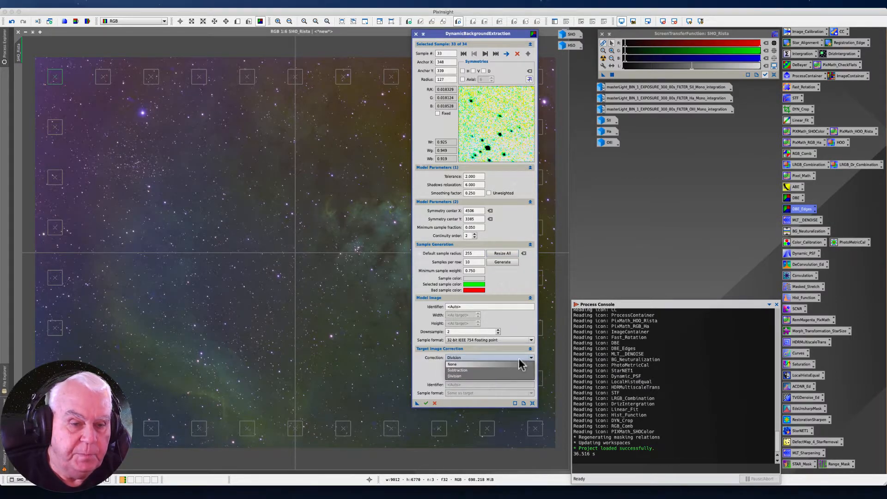
pyautogui.click(605, 253)
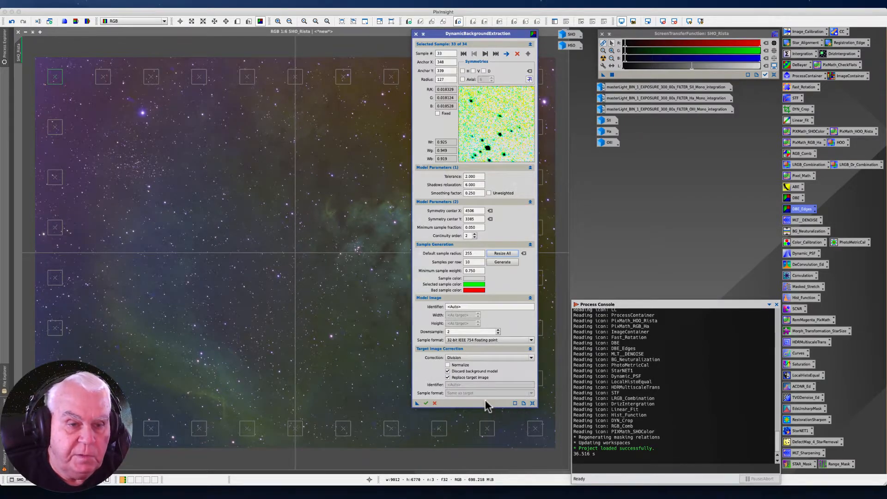
# Step: Uncover the image and move the background samples along its top edge outward, close to the border
pyautogui.click(434, 36)
pyautogui.moveTo(435, 36); pyautogui.dragTo(593, 30)
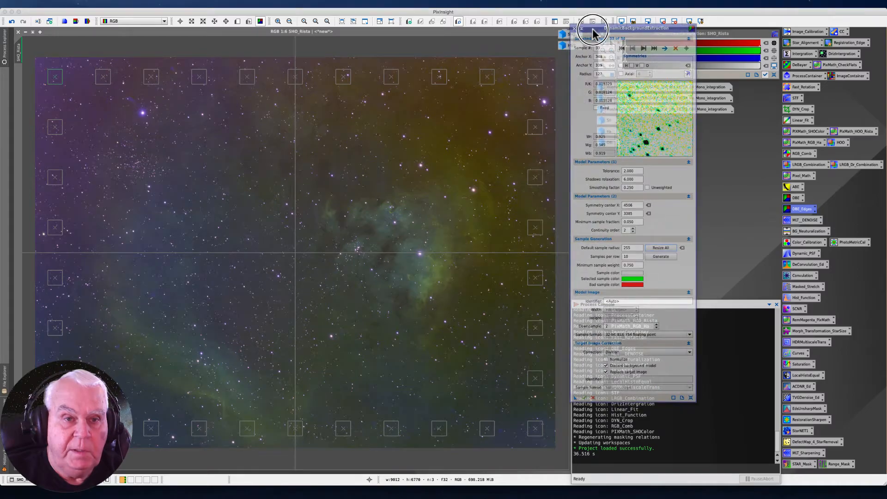
pyautogui.click(54, 76)
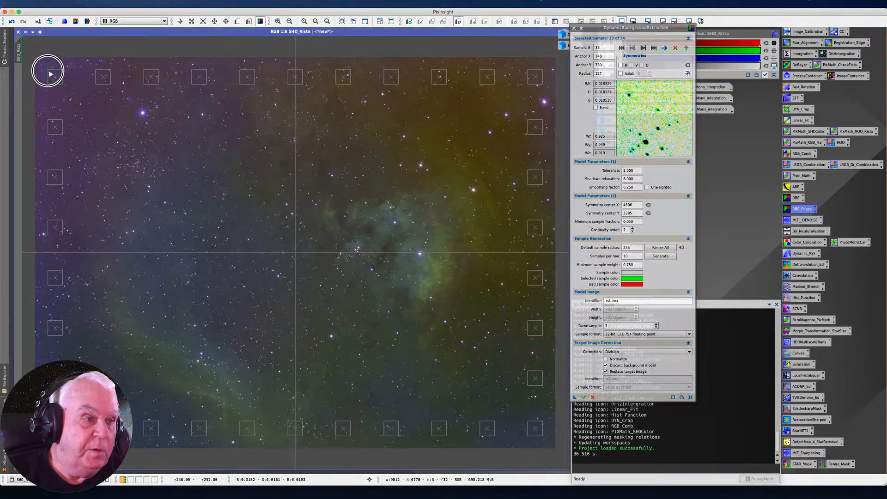
pyautogui.moveTo(103, 76); pyautogui.dragTo(103, 60)
pyautogui.moveTo(151, 76); pyautogui.dragTo(146, 65)
pyautogui.moveTo(200, 77); pyautogui.dragTo(300, 64)
pyautogui.moveTo(343, 82); pyautogui.dragTo(335, 67)
pyautogui.moveTo(390, 80); pyautogui.dragTo(373, 69)
pyautogui.moveTo(436, 83)
pyautogui.mouseDown()
pyautogui.moveTo(400, 71)
pyautogui.moveTo(430, 74)
pyautogui.mouseUp()
pyautogui.moveTo(486, 78); pyautogui.dragTo(485, 65)
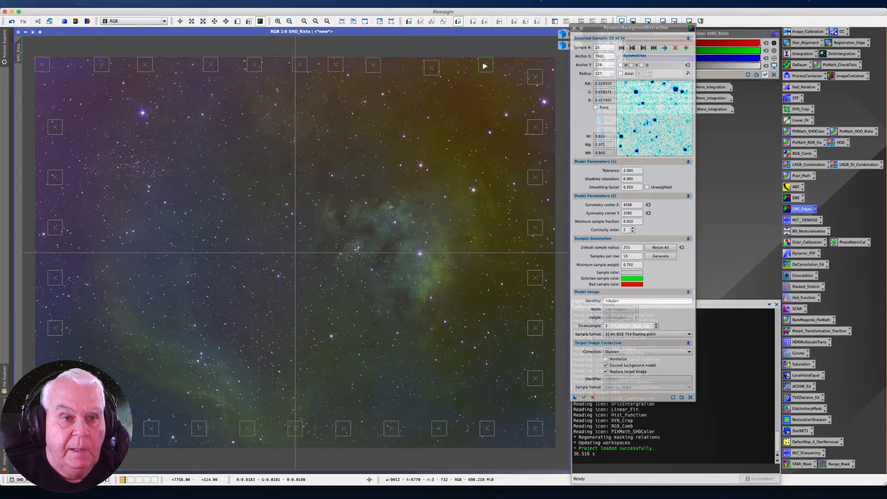
# Step: Move the background samples along the image's right edge, from the top corner downward, outward toward the border
pyautogui.moveTo(535, 82); pyautogui.dragTo(542, 71)
pyautogui.moveTo(536, 127); pyautogui.dragTo(551, 121)
pyautogui.moveTo(539, 180); pyautogui.dragTo(548, 163)
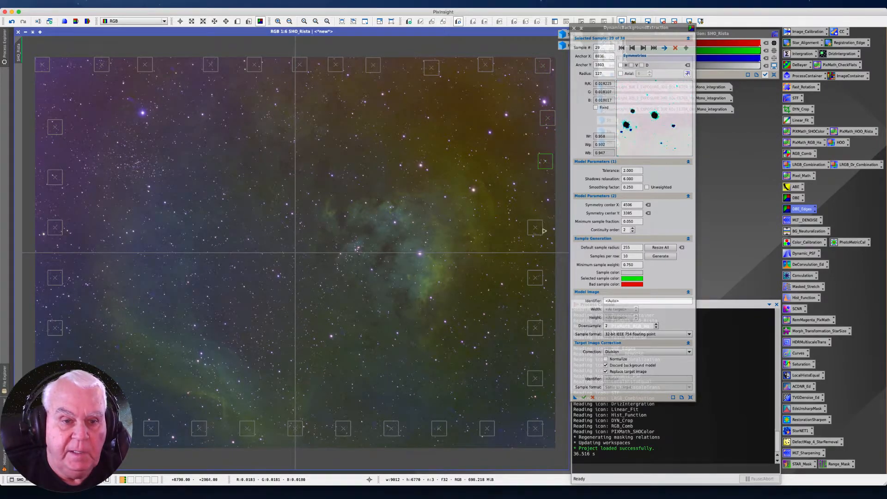
pyautogui.moveTo(536, 228); pyautogui.dragTo(549, 220)
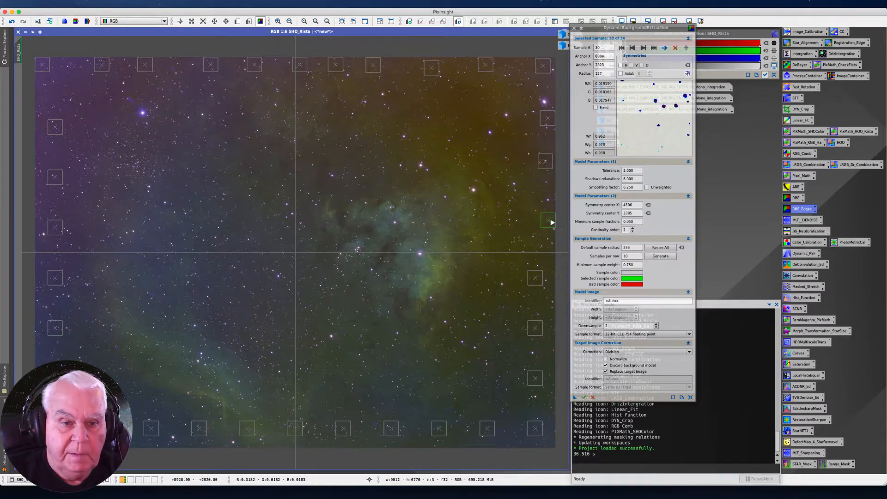
pyautogui.moveTo(535, 277); pyautogui.dragTo(549, 273)
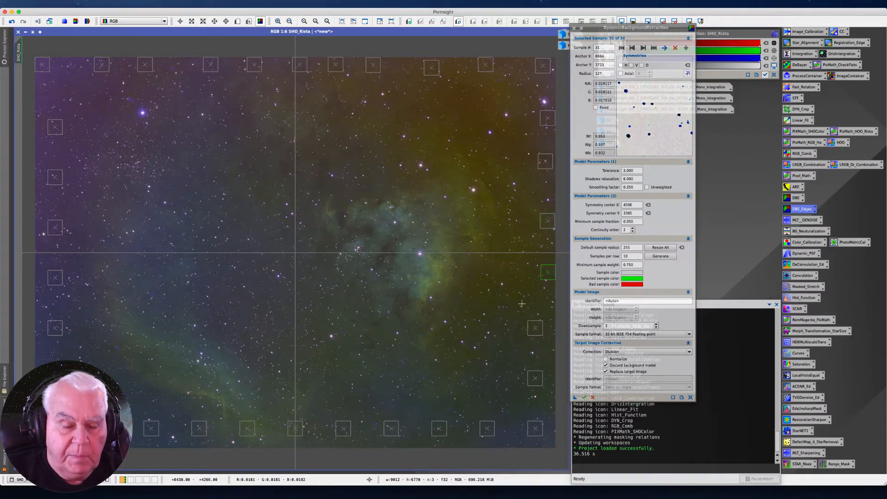
pyautogui.moveTo(537, 333); pyautogui.dragTo(547, 338)
pyautogui.moveTo(540, 382); pyautogui.dragTo(550, 383)
# Step: Move the samples in the right half of the image's bottom edge, including the corner one, down toward the border
pyautogui.moveTo(537, 428); pyautogui.dragTo(548, 440)
pyautogui.moveTo(487, 429); pyautogui.dragTo(437, 448)
pyautogui.moveTo(390, 429); pyautogui.dragTo(356, 440)
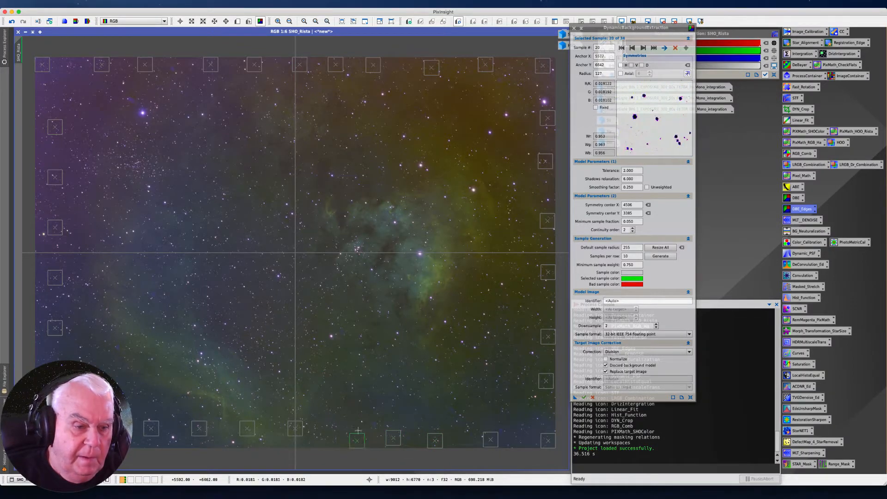
# Step: Delete the two background samples lying on the nebulosity at the image's bottom edge, at and just left of centre
pyautogui.click(297, 431)
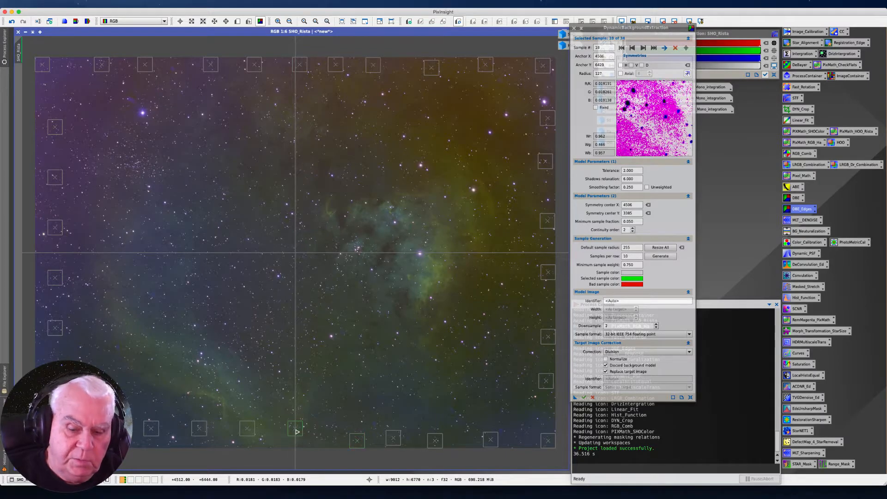
pyautogui.press('Delete')
pyautogui.click(248, 429)
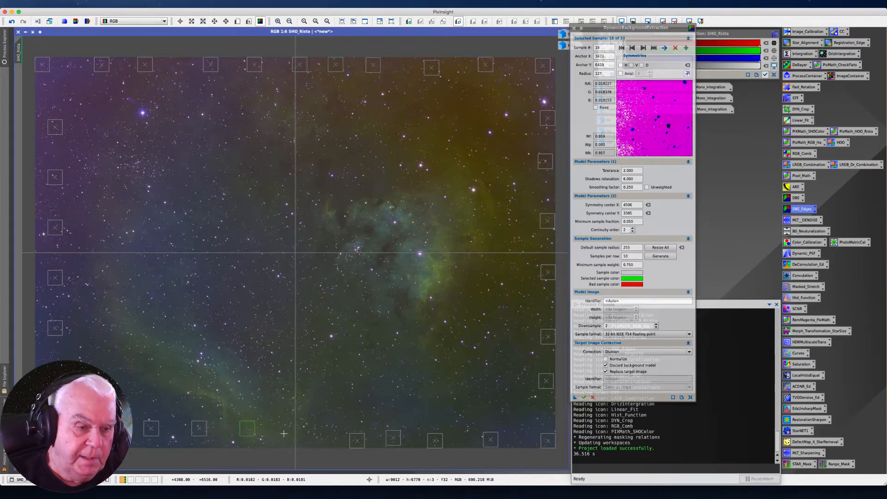
pyautogui.press('Delete')
# Step: Move the remaining bottom-left samples and all samples along the image's left edge outward toward the border
pyautogui.moveTo(199, 433); pyautogui.dragTo(38, 442)
pyautogui.moveTo(52, 375); pyautogui.dragTo(42, 376)
pyautogui.moveTo(50, 331); pyautogui.dragTo(35, 350)
pyautogui.moveTo(50, 280)
pyautogui.mouseDown()
pyautogui.moveTo(54, 273)
pyautogui.moveTo(44, 274)
pyautogui.mouseUp()
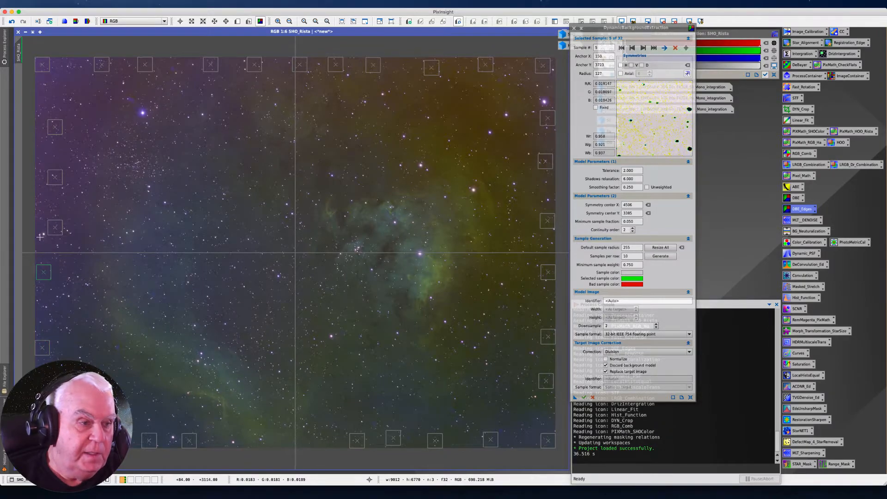
pyautogui.moveTo(55, 228); pyautogui.dragTo(43, 221)
pyautogui.moveTo(55, 180); pyautogui.dragTo(40, 174)
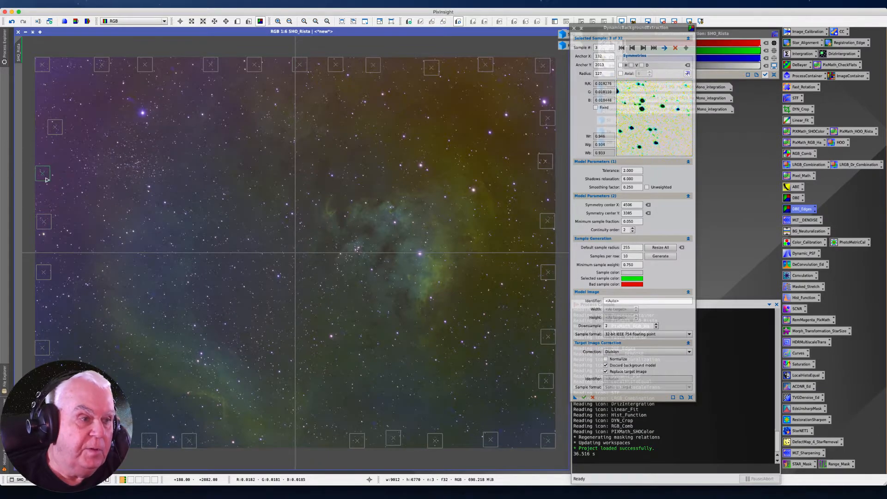
pyautogui.moveTo(55, 125); pyautogui.dragTo(33, 132)
# Step: Add five background samples: one on the left edge below the top corner and one just inside each image corner
pyautogui.click(41, 98)
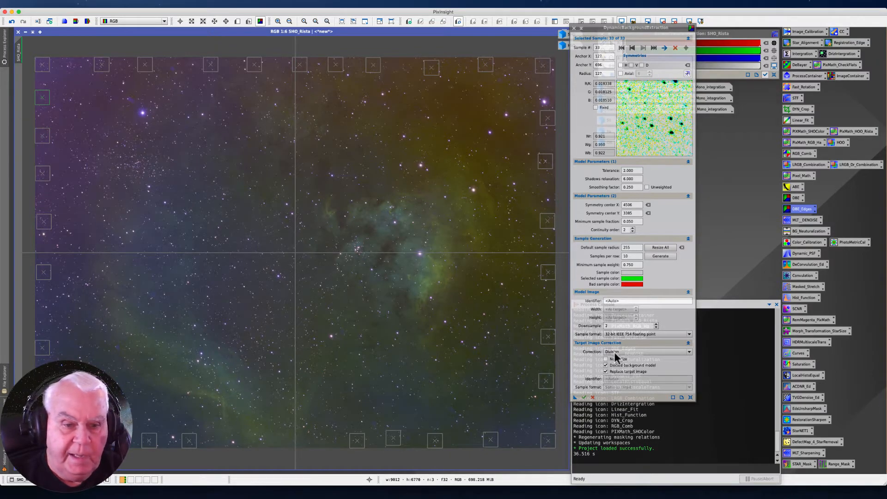
pyautogui.click(526, 410)
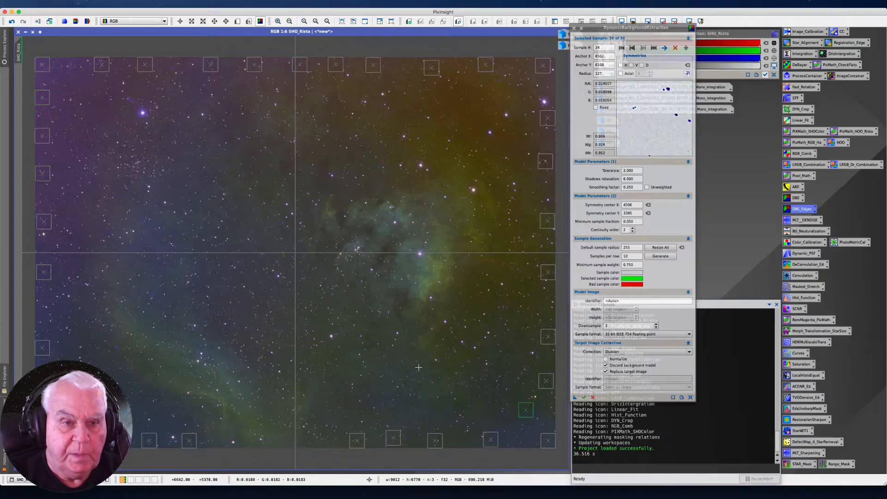
pyautogui.click(507, 92)
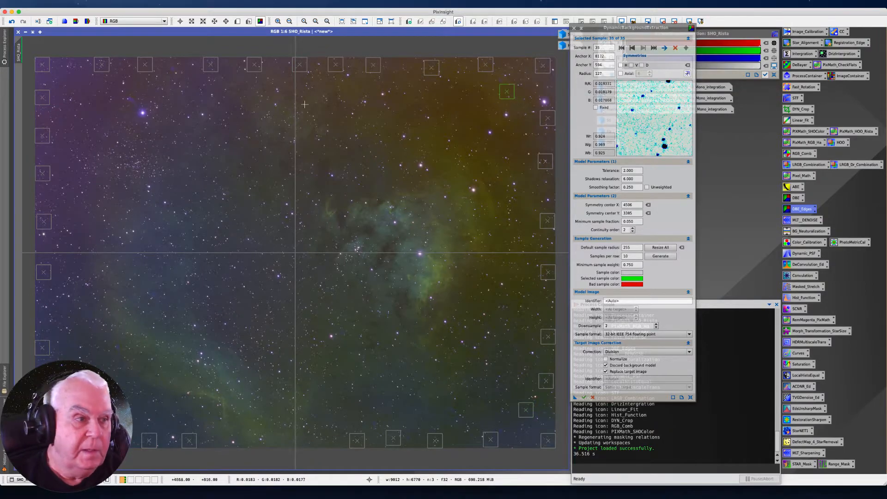
pyautogui.click(80, 91)
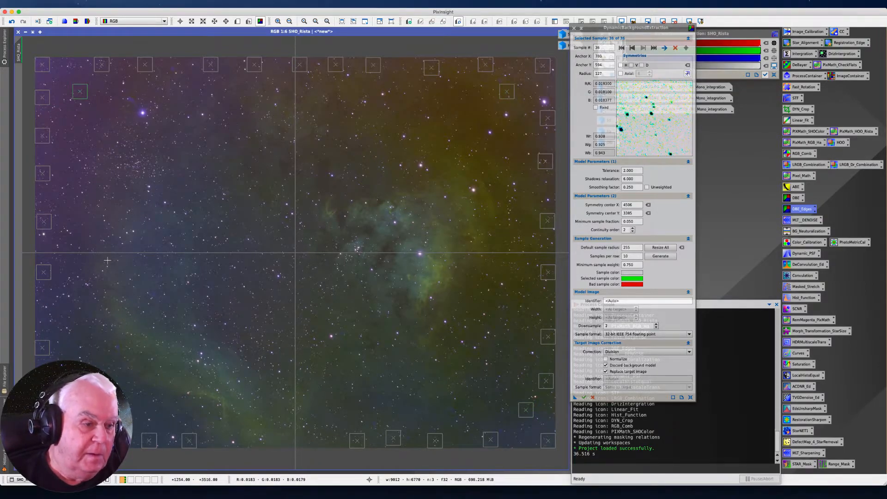
pyautogui.click(85, 418)
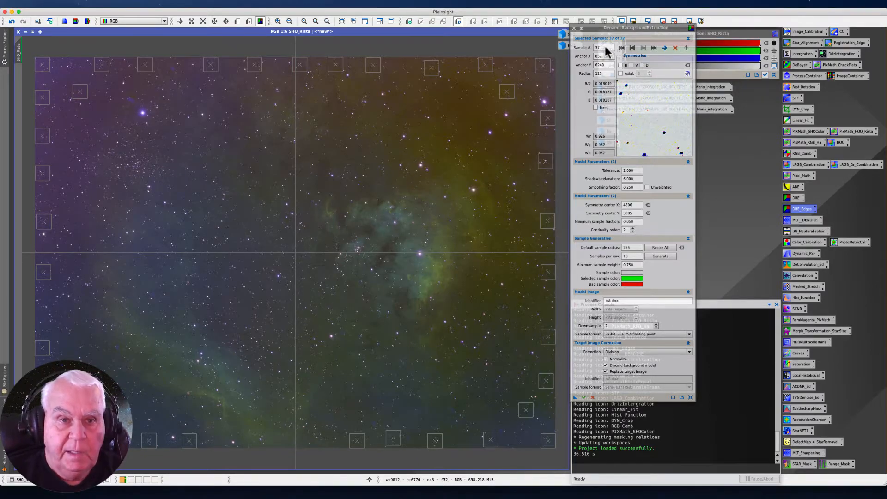
# Step: Collapse both Model Parameters sections, Sample Generation and Model Image, leaving Target Image Correction expanded
pyautogui.click(688, 163)
pyautogui.click(688, 170)
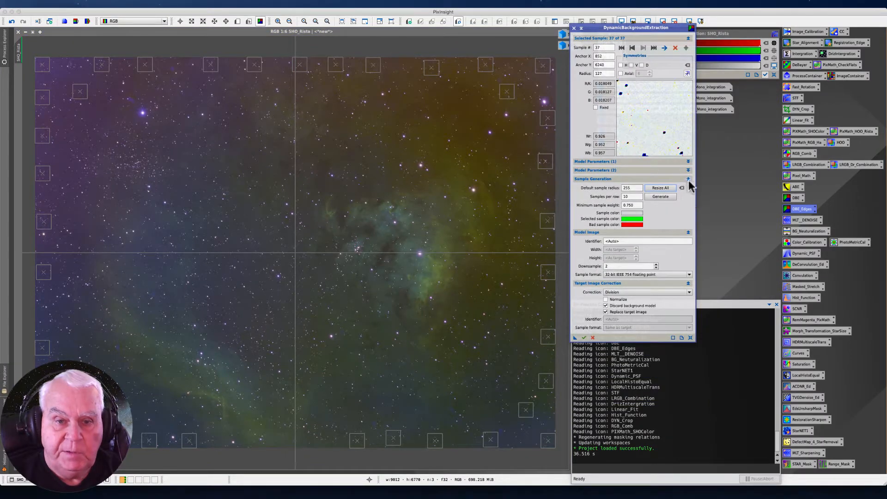
pyautogui.click(689, 179)
pyautogui.click(688, 188)
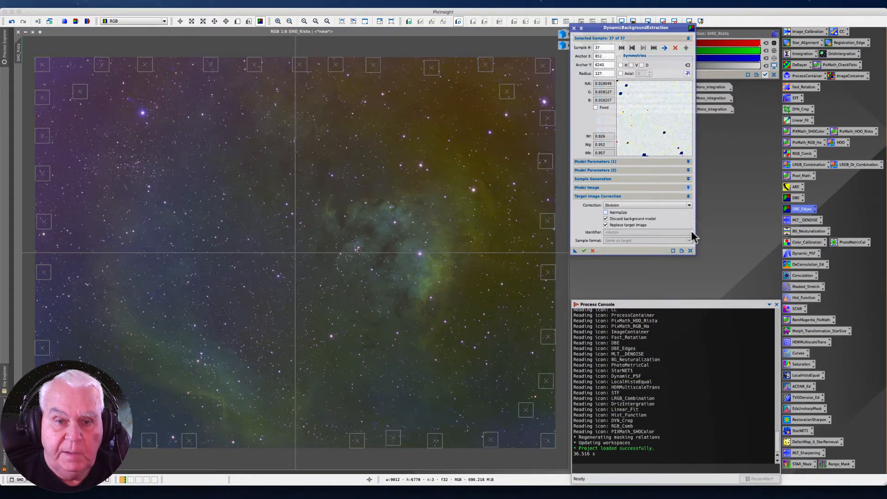
# Step: Collapse Target Image Correction and save the current DynamicBackgroundExtraction settings as a process icon on the workspace
pyautogui.click(689, 197)
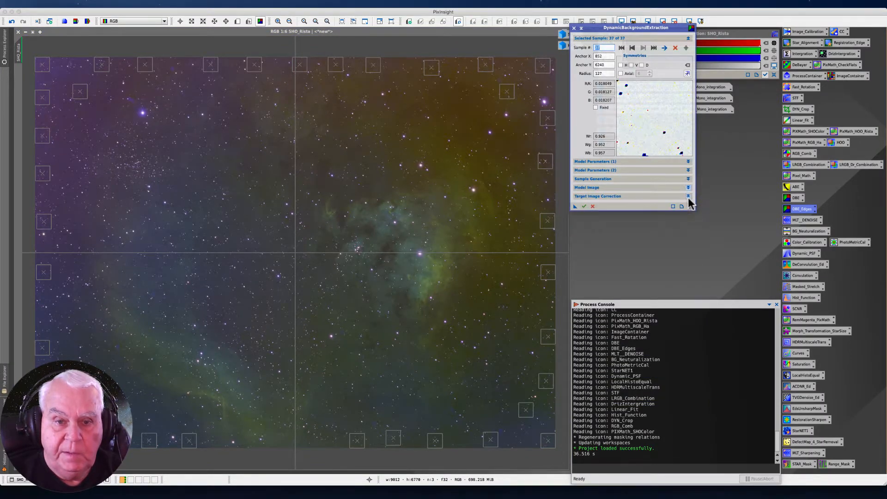
pyautogui.click(574, 207)
pyautogui.moveTo(573, 207); pyautogui.dragTo(612, 257)
pyautogui.moveTo(612, 257); pyautogui.dragTo(613, 257)
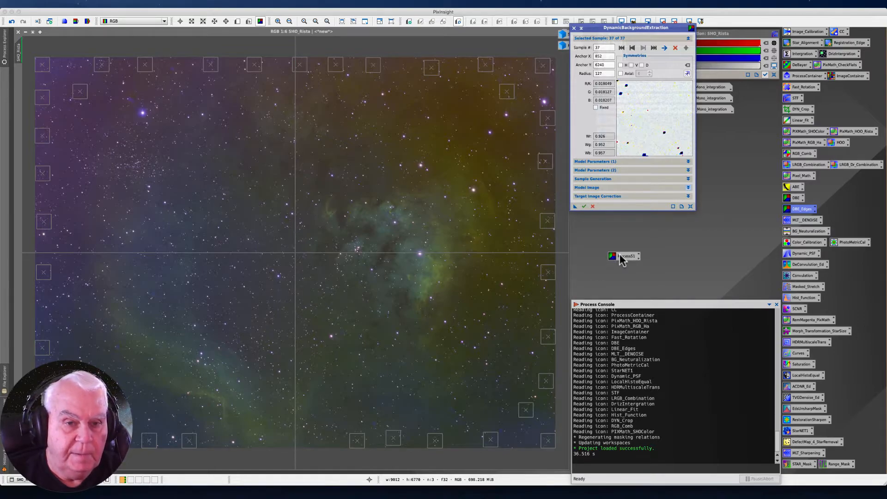
# Step: Apply the Division background correction to SHO_Rista and rearrange the dialog and saved process icon to uncover ScreenTransferFunction
pyautogui.click(584, 207)
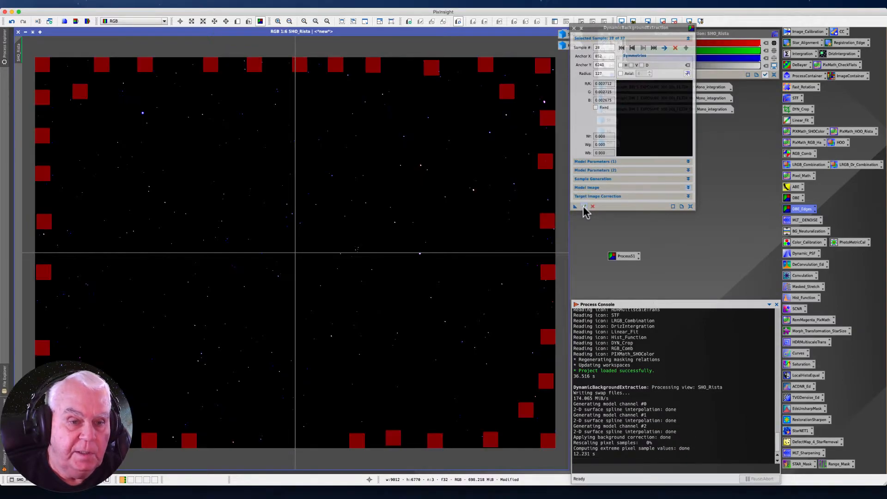
pyautogui.moveTo(593, 28); pyautogui.dragTo(441, 64)
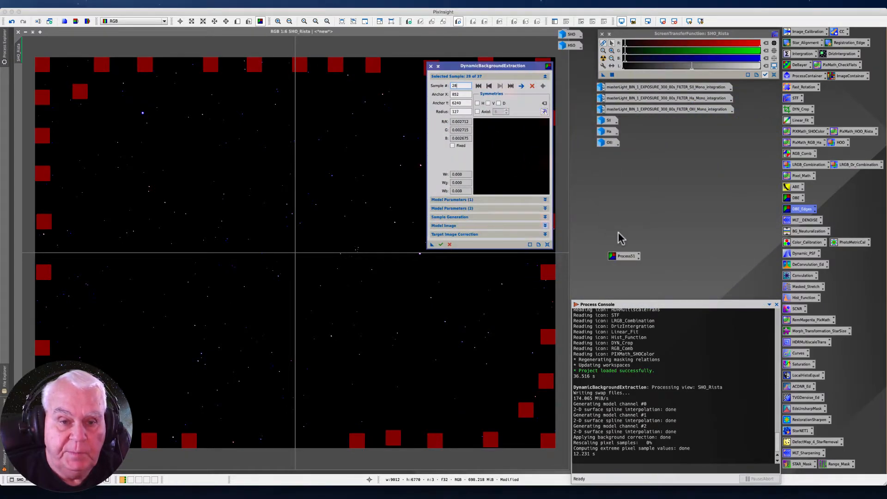
pyautogui.moveTo(626, 257); pyautogui.dragTo(592, 284)
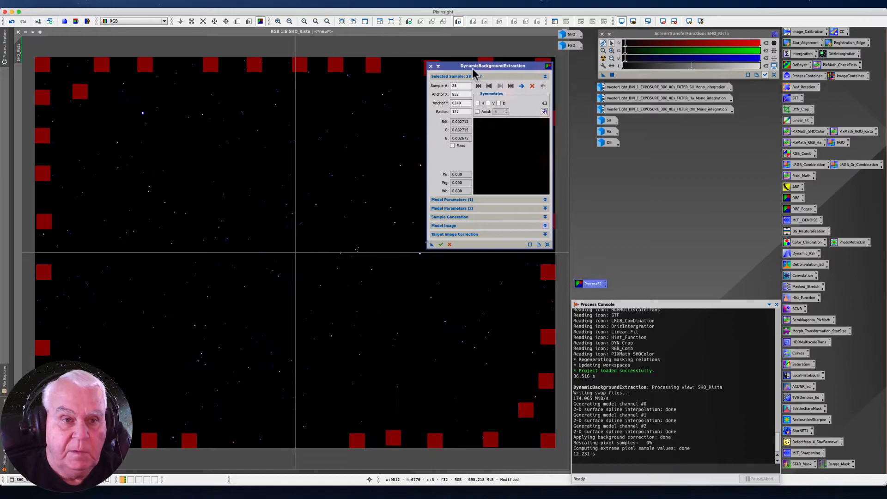
pyautogui.moveTo(455, 70); pyautogui.dragTo(637, 97)
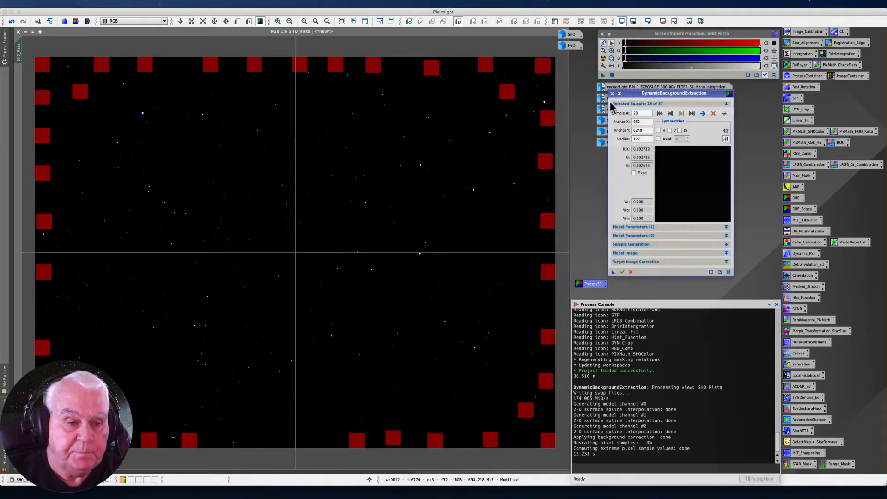
# Step: Reset and recompute SHO_Rista's automatic screen stretch, and end the DynamicBackgroundExtraction session
pyautogui.click(774, 74)
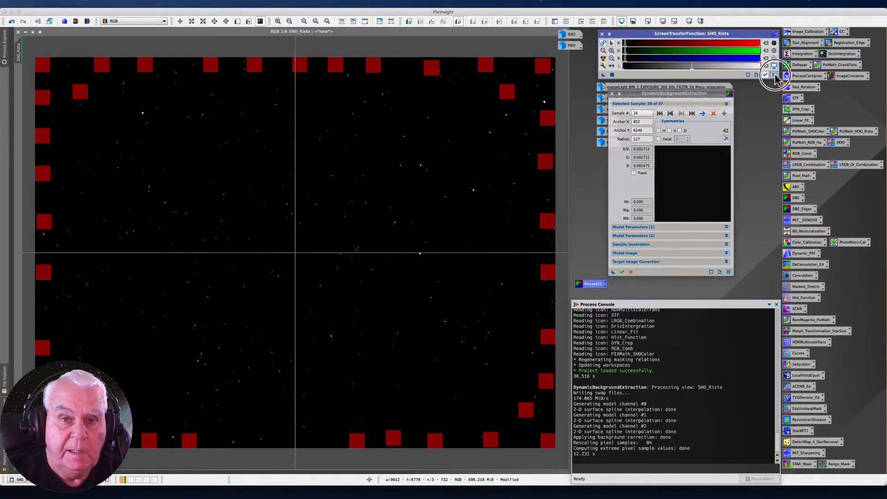
pyautogui.click(603, 59)
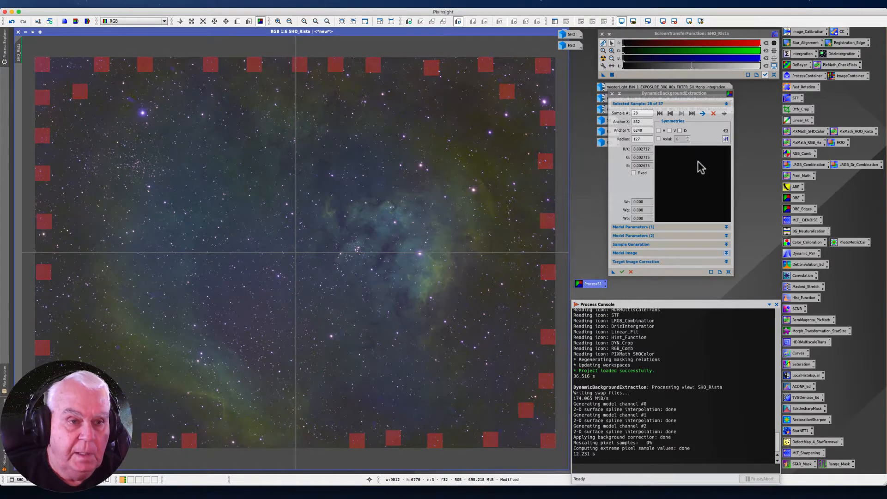
pyautogui.click(612, 94)
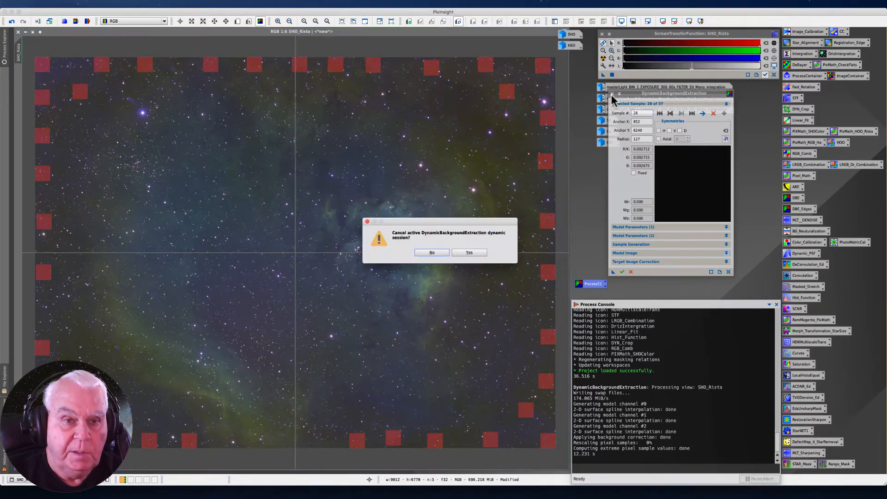
pyautogui.click(479, 253)
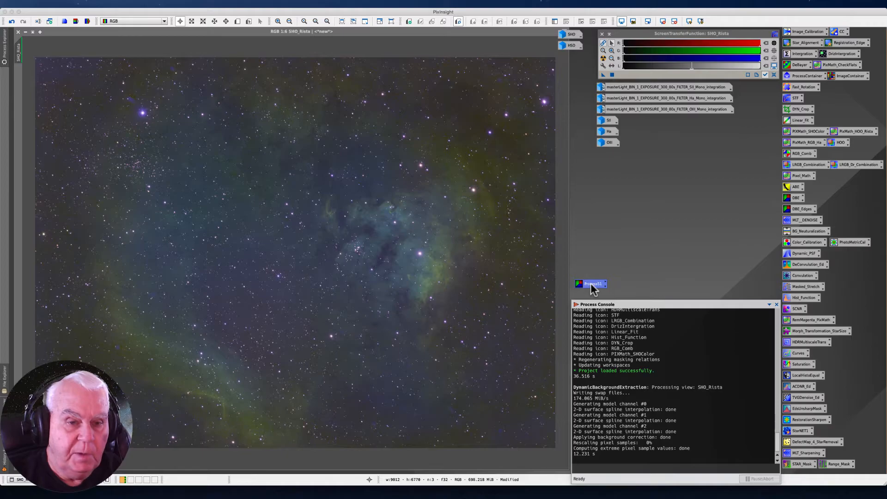
# Step: Reload the saved DynamicBackgroundExtraction instance, set its correction to Subtraction, and apply it to SHO_Rista
pyautogui.doubleClick(590, 284)
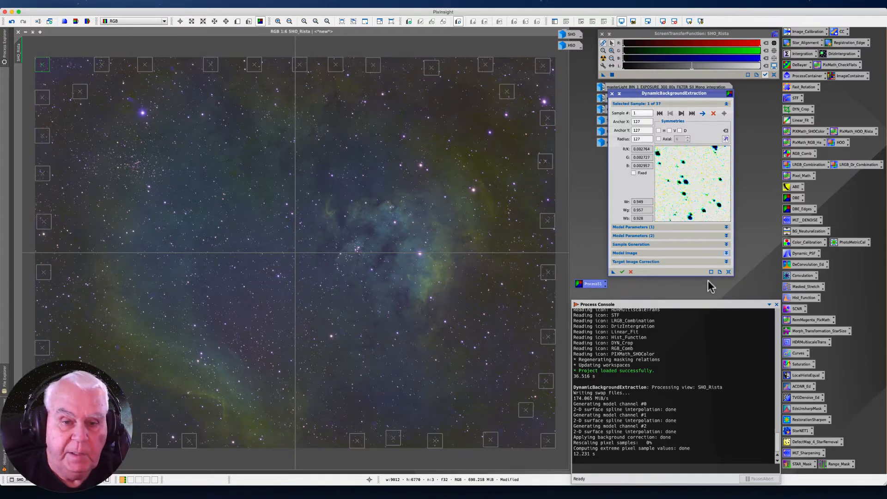
pyautogui.click(726, 261)
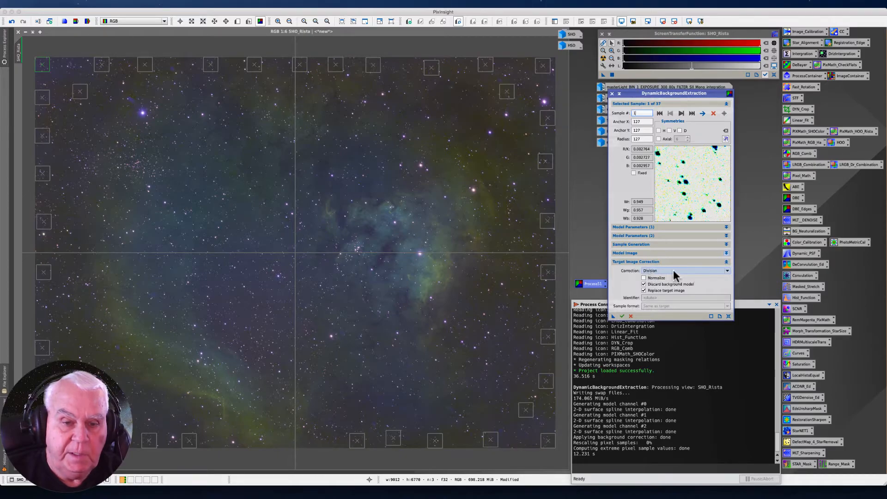
pyautogui.click(726, 270)
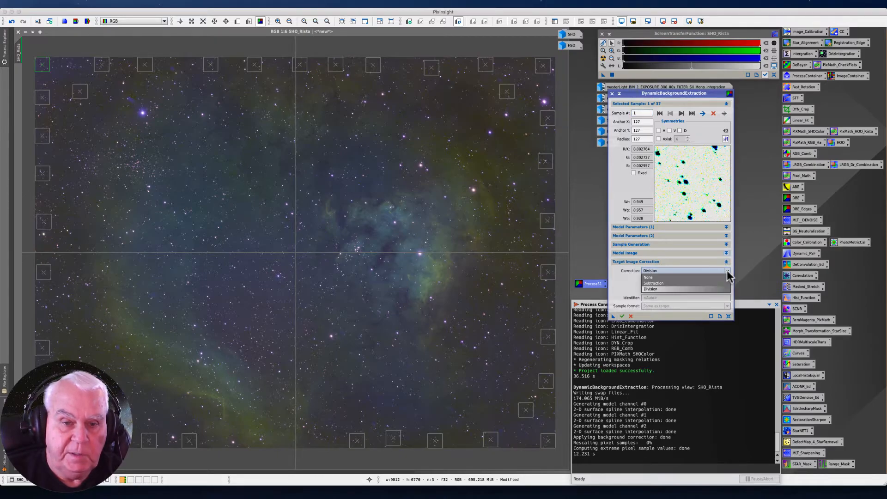
pyautogui.click(665, 287)
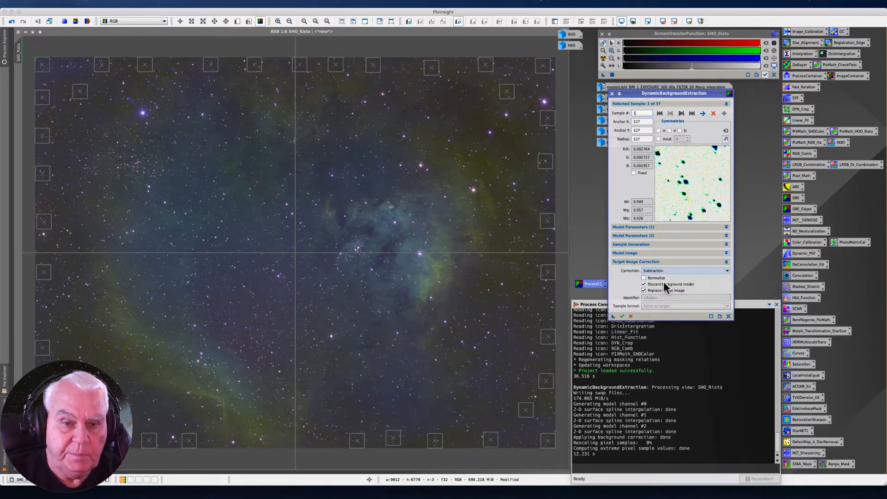
pyautogui.click(622, 316)
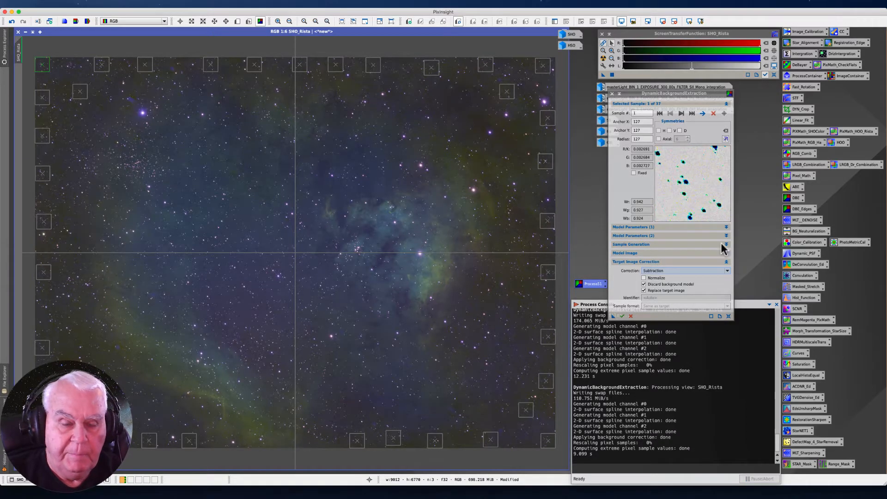
# Step: Close the Subtraction extraction session and refresh the image's automatic screen stretch from a reset state
pyautogui.click(612, 94)
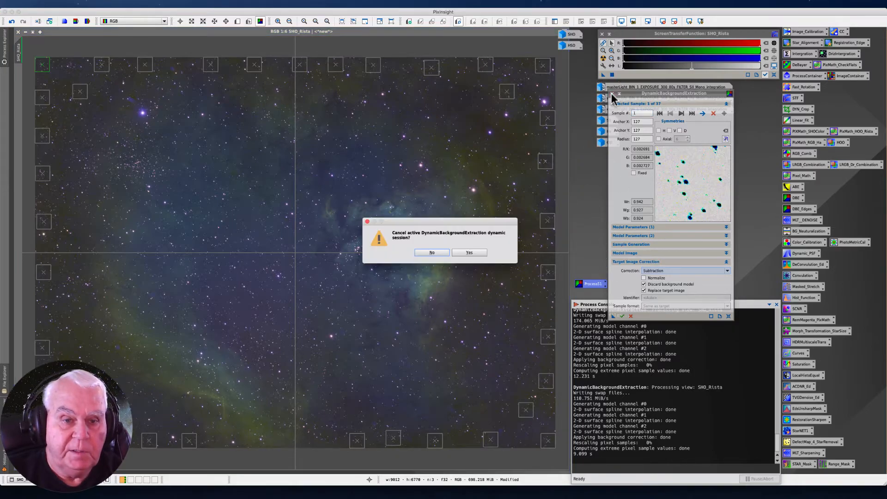
pyautogui.click(467, 257)
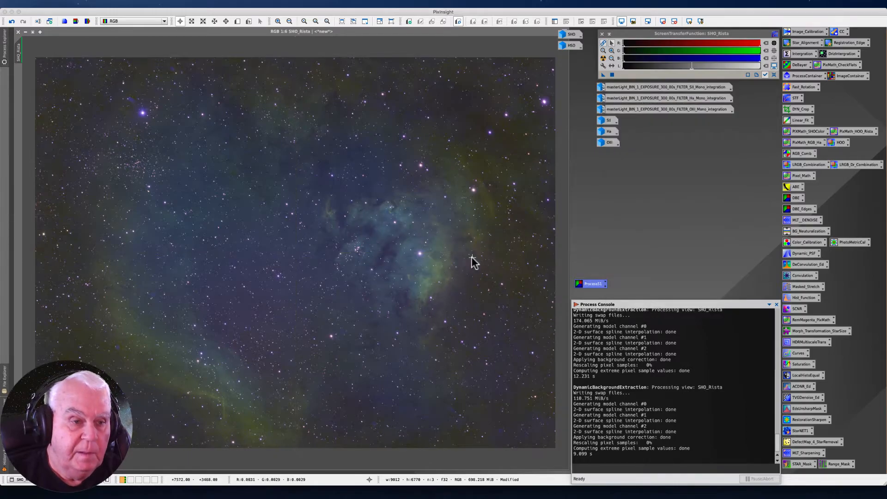
pyautogui.click(773, 74)
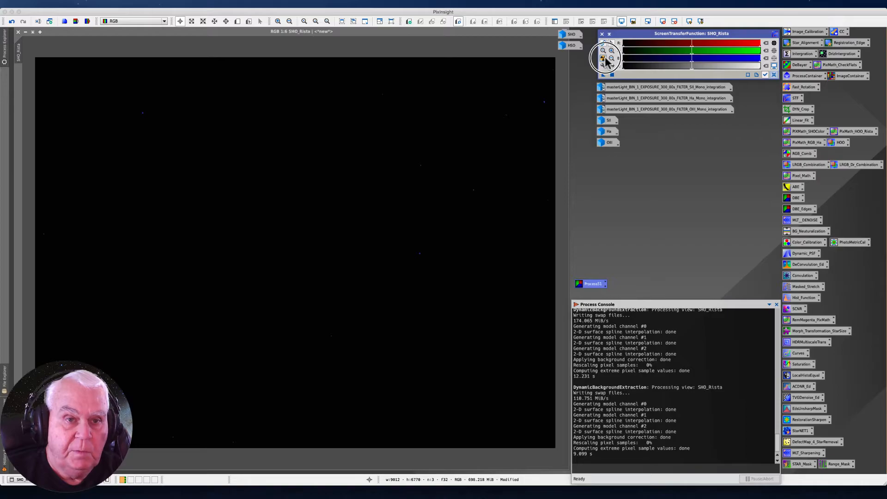
pyautogui.click(603, 57)
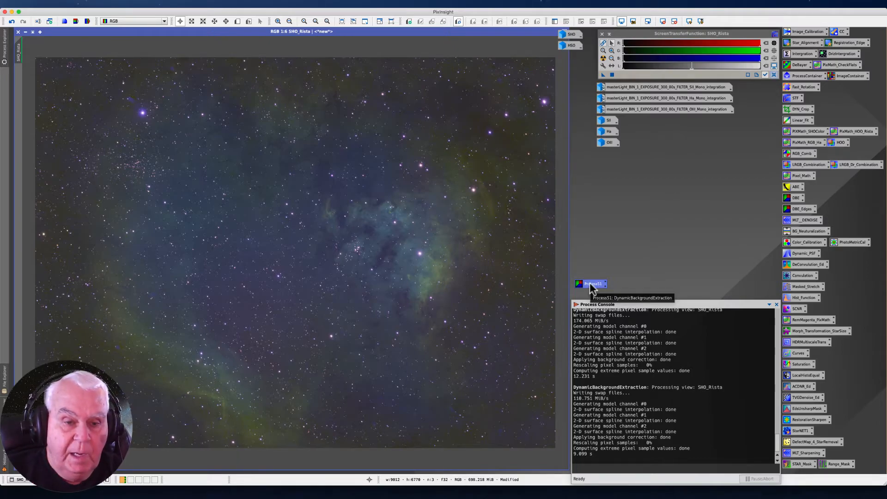
# Step: Launch the saved DynamicBackgroundExtraction instance to review its stored samples and settings, and close it without applying
pyautogui.rightClick(590, 285)
pyautogui.click(593, 289)
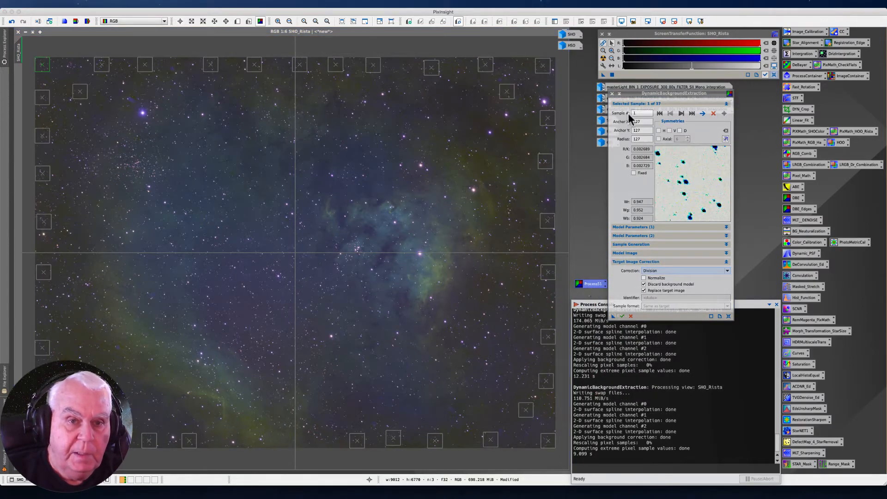
pyautogui.click(611, 95)
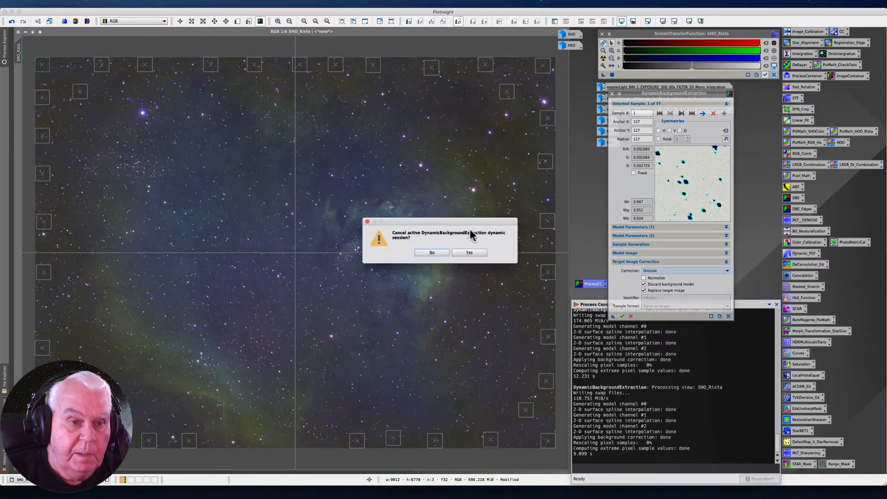
pyautogui.click(471, 255)
# Step: Rename the saved DynamicBackgroundExtraction process icon to DBE_NGC7822 and place it beside the DBE_Edges icon
pyautogui.moveTo(590, 284); pyautogui.dragTo(597, 195)
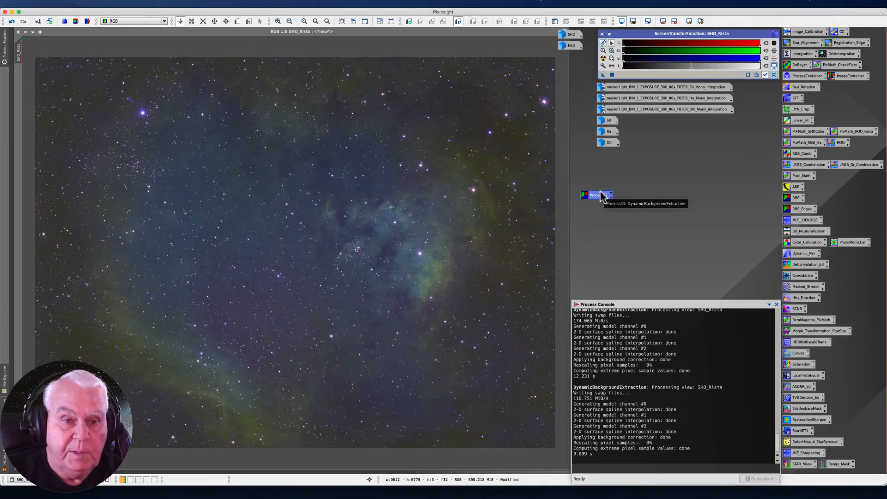
pyautogui.rightClick(596, 195)
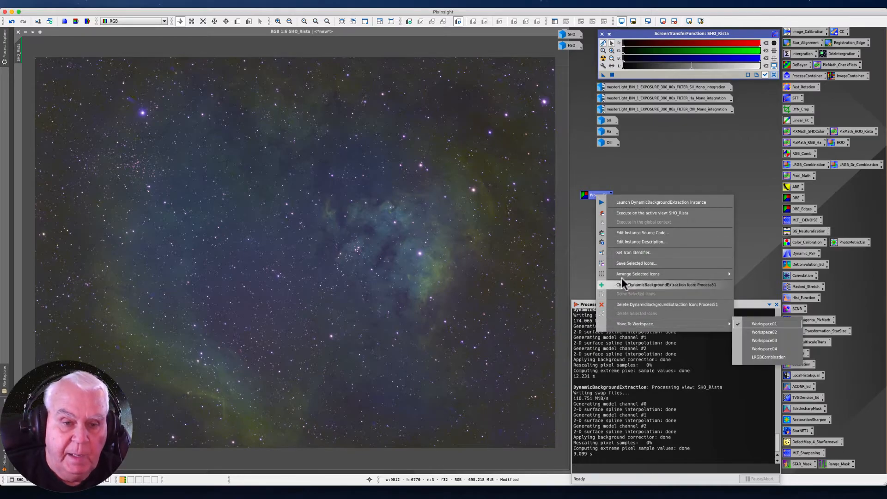
pyautogui.click(634, 252)
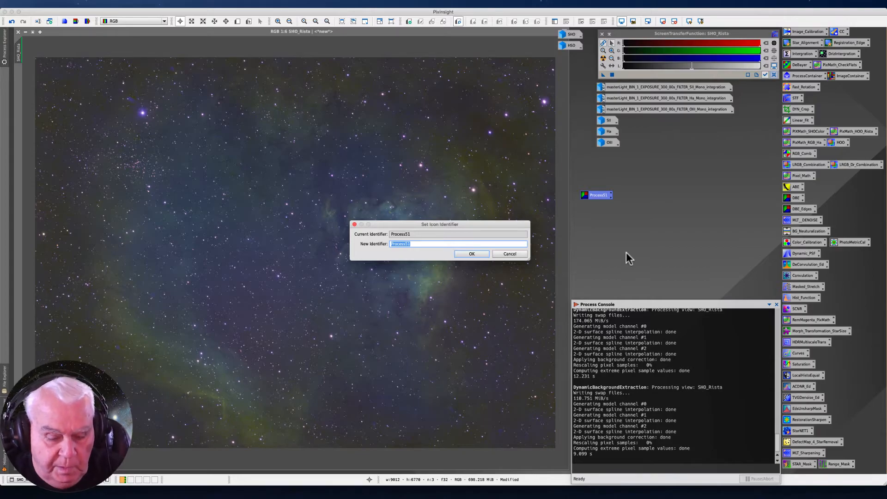
pyautogui.write('DBE_NGC7822')
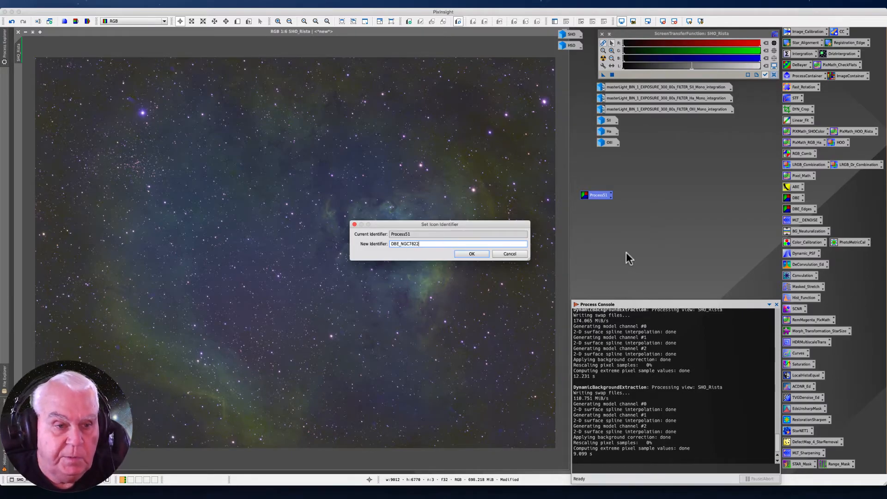
pyautogui.click(469, 254)
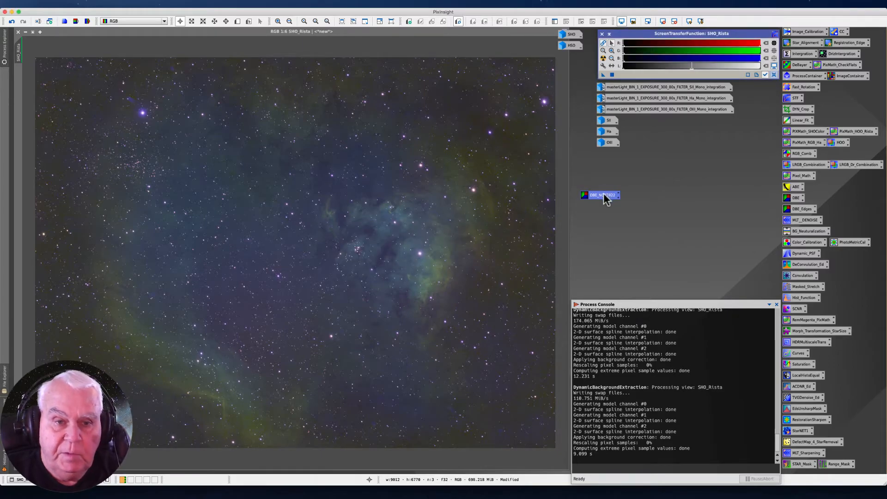
pyautogui.moveTo(604, 198); pyautogui.dragTo(765, 211)
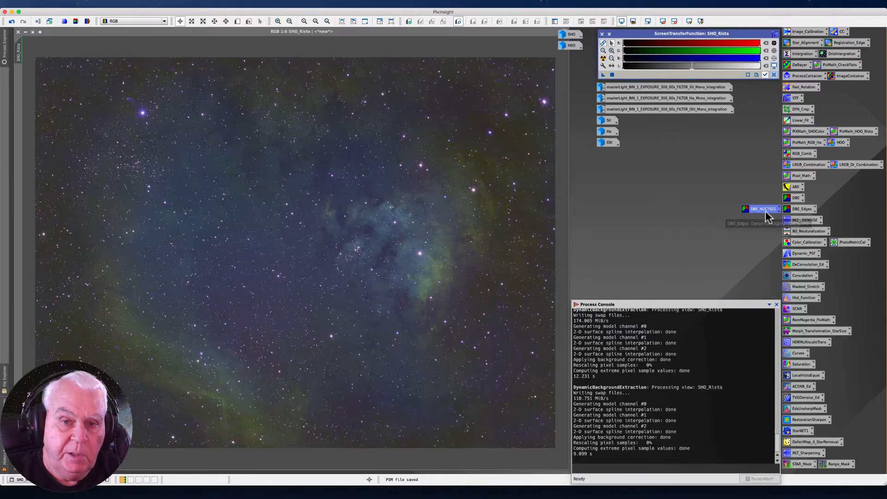
# Step: Open the DBE_NGC7822 instance to check its stored sample layout on the image, and close it without applying
pyautogui.click(759, 210)
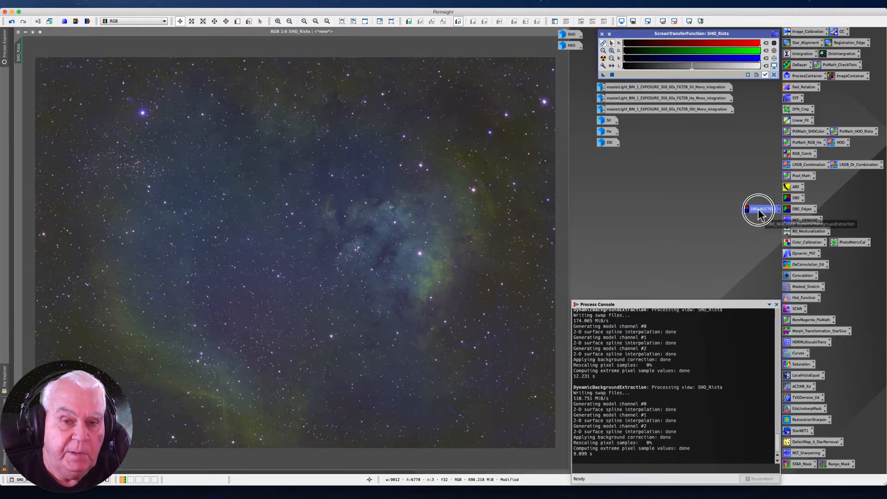
pyautogui.doubleClick(758, 211)
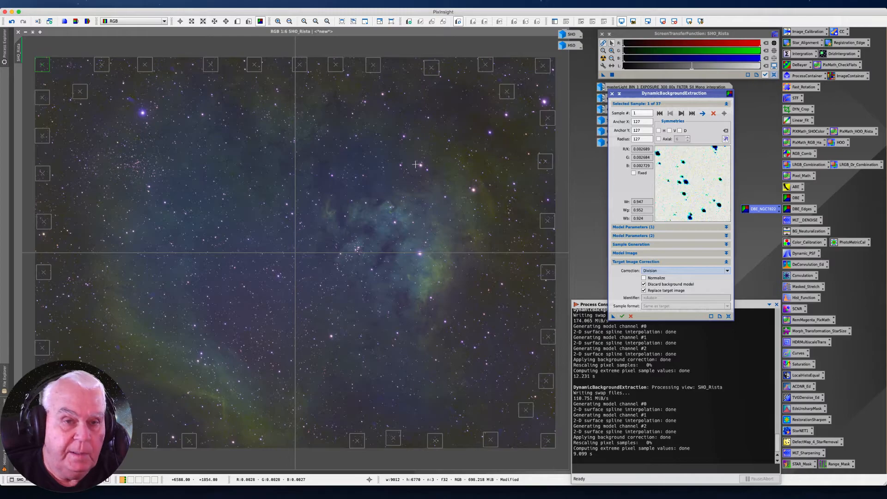
pyautogui.click(612, 94)
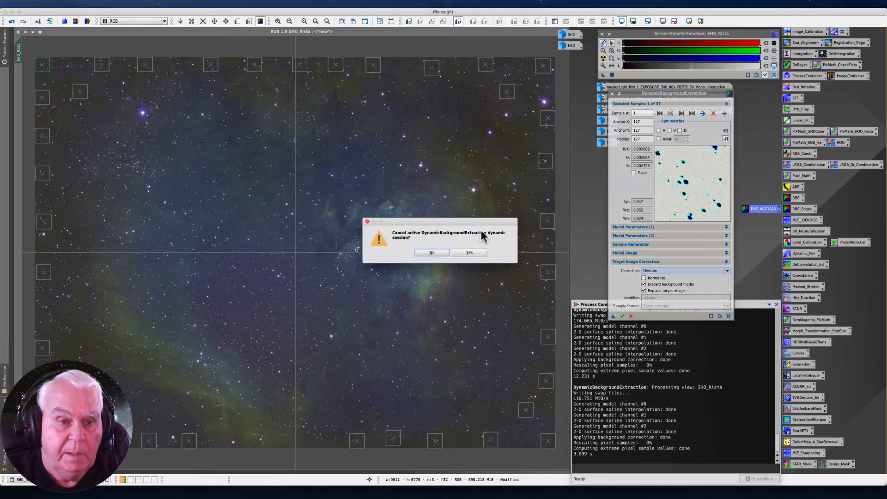
pyautogui.click(469, 253)
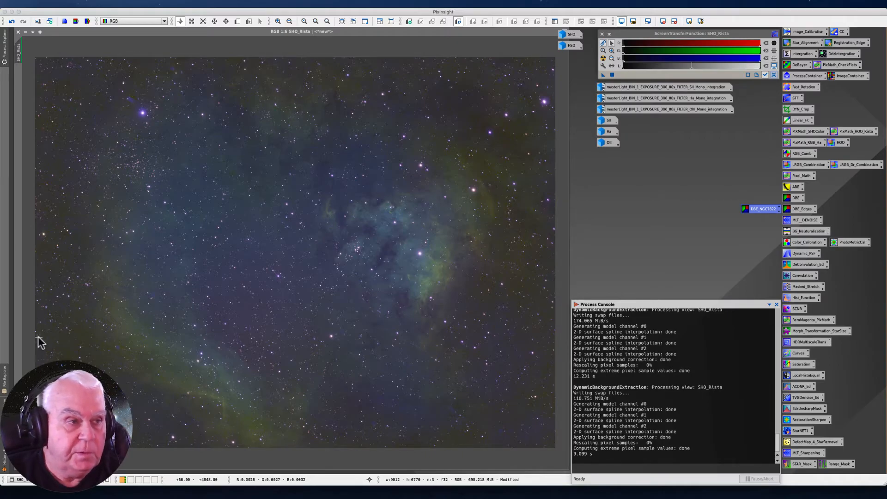
pyautogui.click(53, 4)
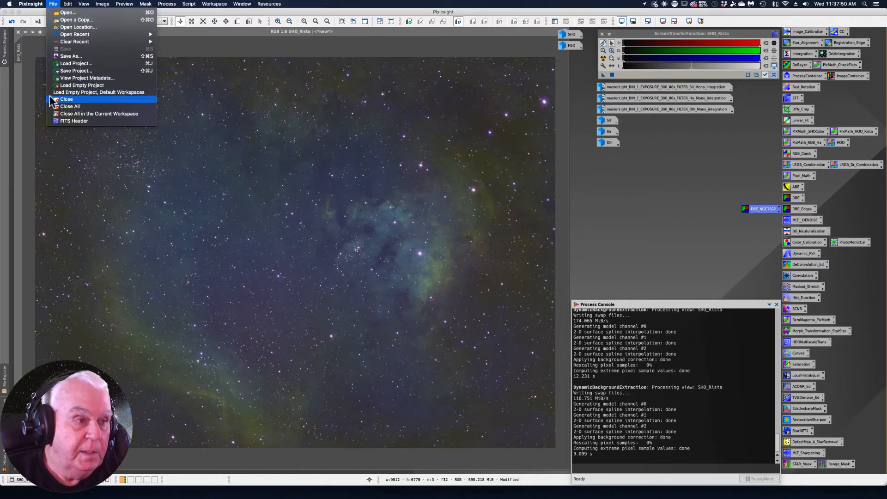
pyautogui.click(70, 70)
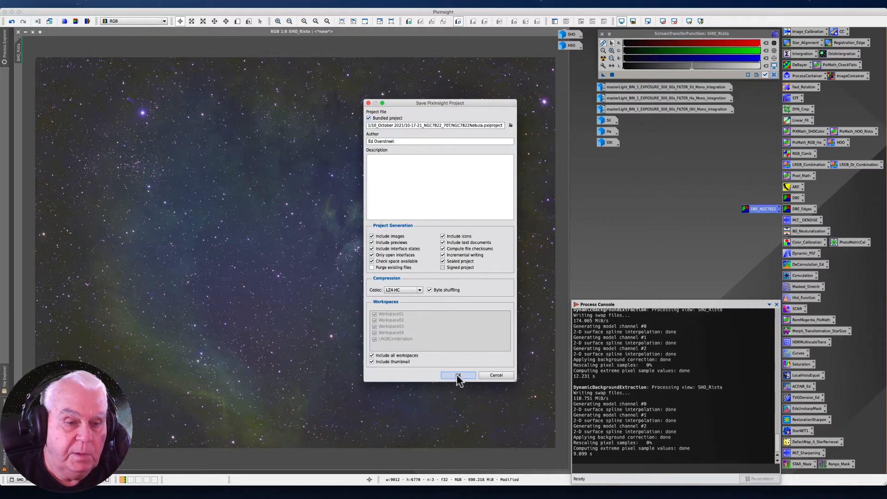
pyautogui.click(499, 376)
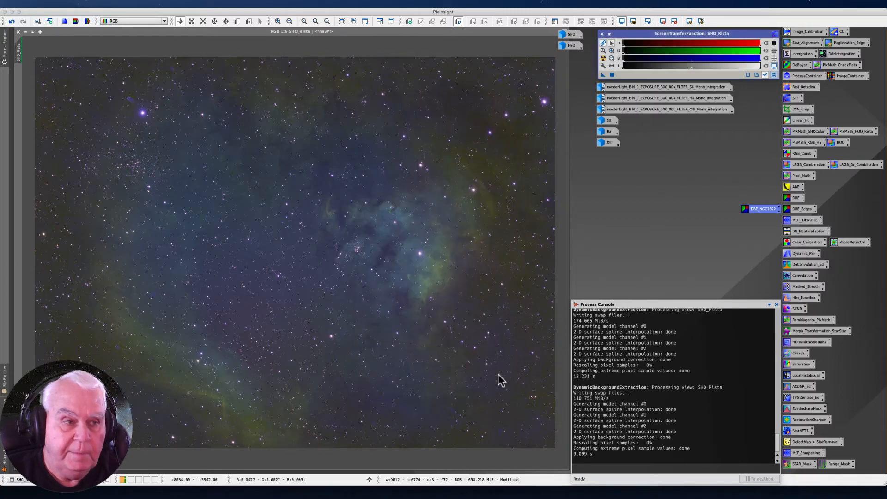
# Step: Move the SHO_Rista image window diagonally across the workspace, away from its upper corner
pyautogui.click(110, 37)
pyautogui.moveTo(110, 34); pyautogui.dragTo(197, 95)
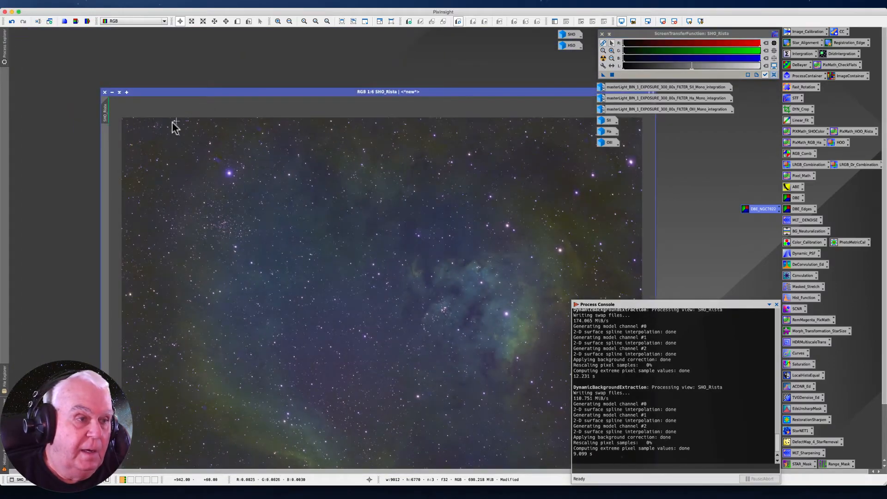
# Step: Change the SHO_Rista image's identifier to SHO_Rista_DCrop_DBE
pyautogui.rightClick(108, 111)
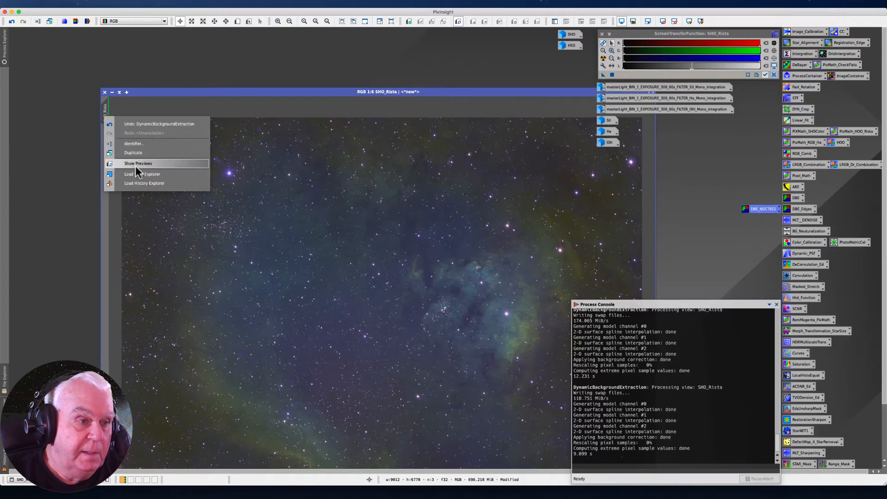
pyautogui.click(133, 143)
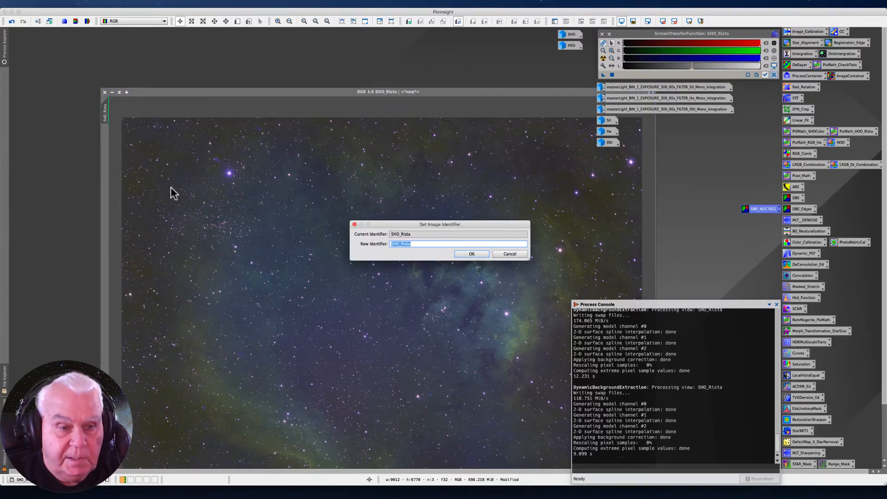
pyautogui.press('Right')
pyautogui.write('_')
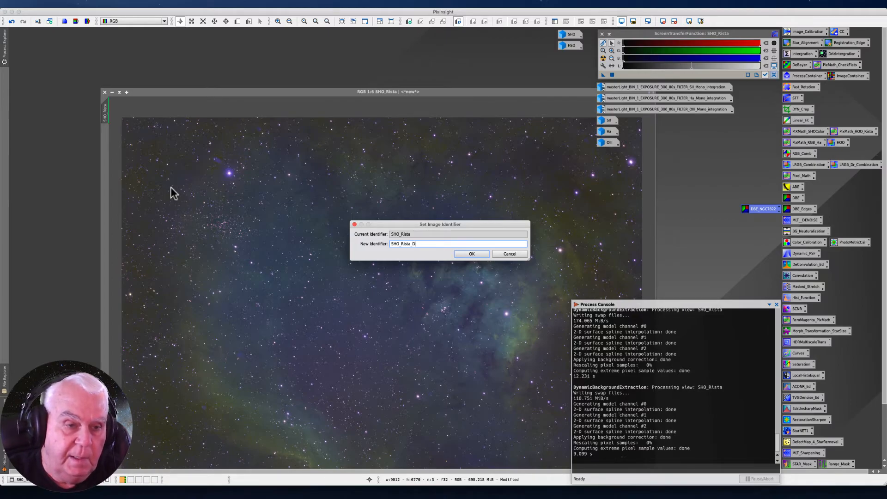
pyautogui.write('DCrdop')
pyautogui.press('BackSpace')
pyautogui.press('BackSpace')
pyautogui.write('op_DBE')
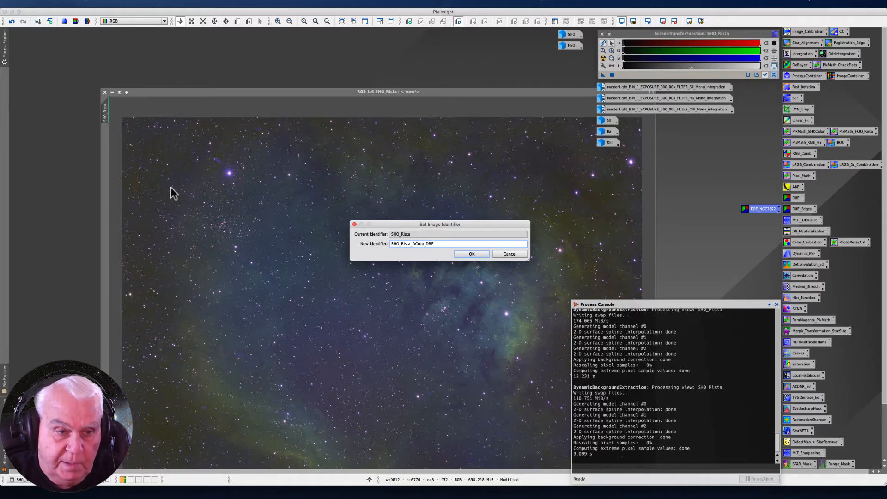
pyautogui.press('Return')
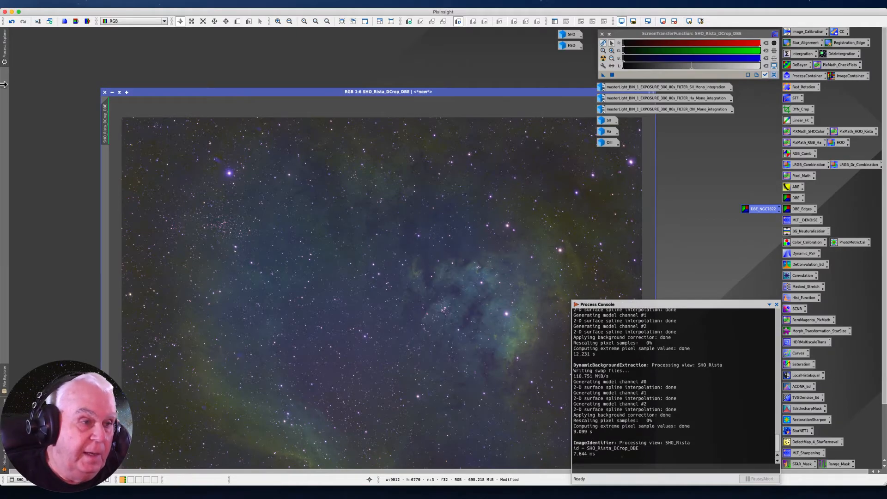
# Step: Clone the SHO_Rista_DCrop_DBE image onto the workspace and reduce the original window to an icon
pyautogui.moveTo(105, 119); pyautogui.dragTo(59, 130)
pyautogui.click(112, 92)
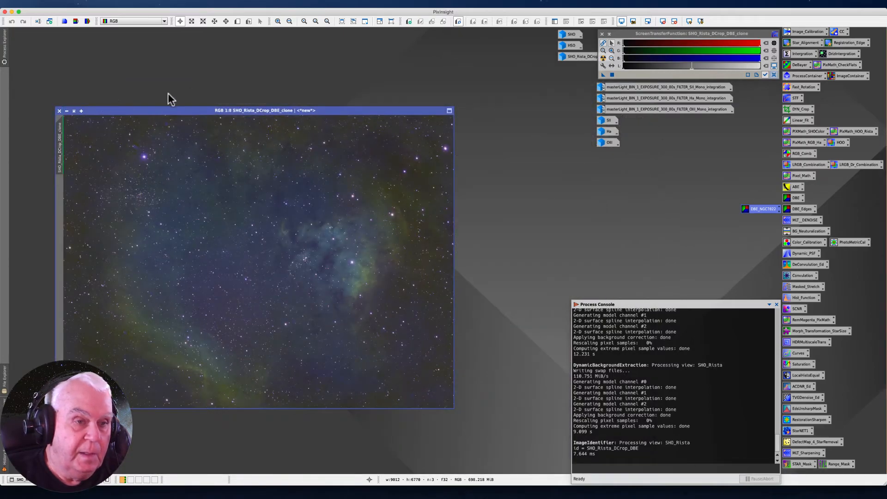
# Step: Group the SHO, HSO and SHO_Rista_DCrop_DBE image icons in one column and place them beside the ScreenTransferFunction window
pyautogui.moveTo(568, 58); pyautogui.dragTo(522, 107)
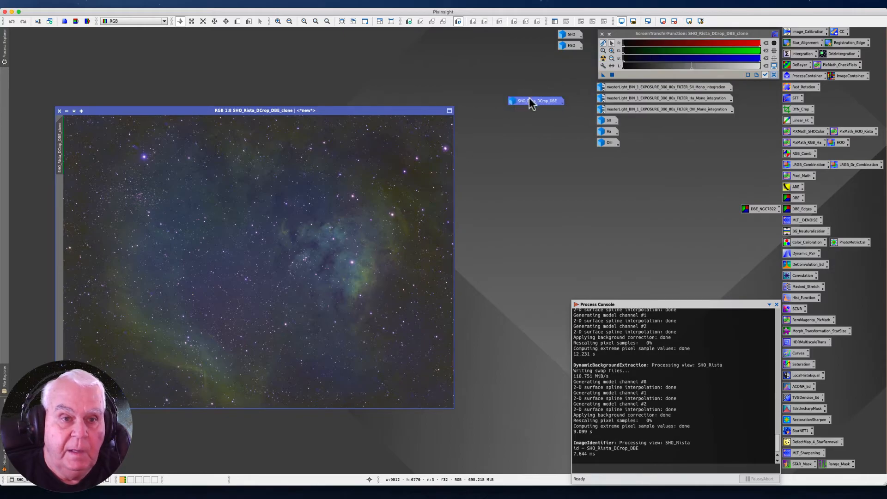
pyautogui.moveTo(531, 100)
pyautogui.moveTo(531, 102); pyautogui.dragTo(667, 154)
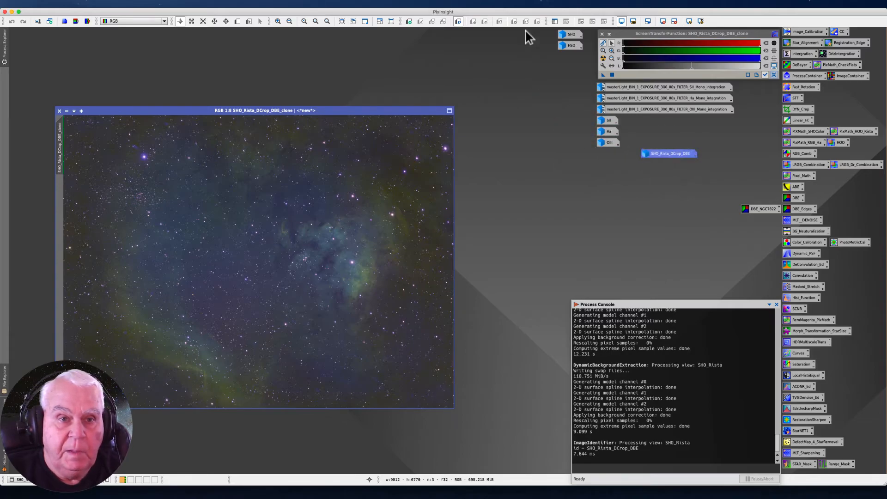
pyautogui.moveTo(537, 34); pyautogui.dragTo(648, 136)
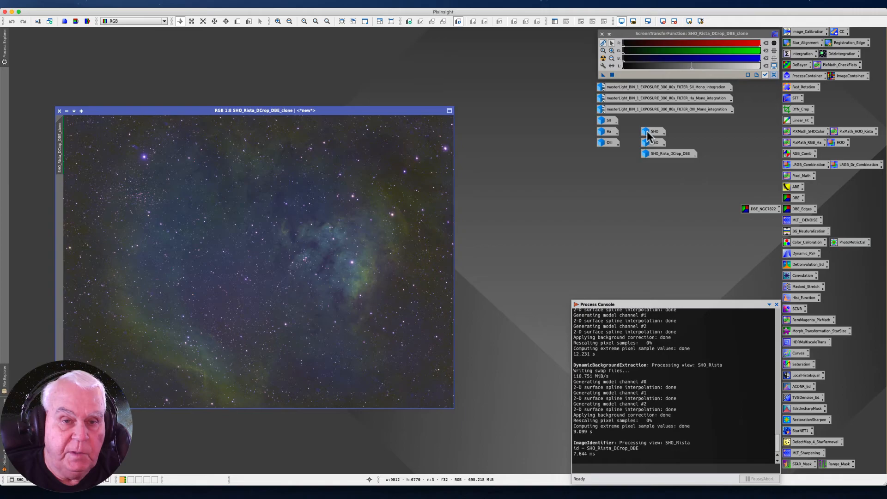
pyautogui.moveTo(659, 134)
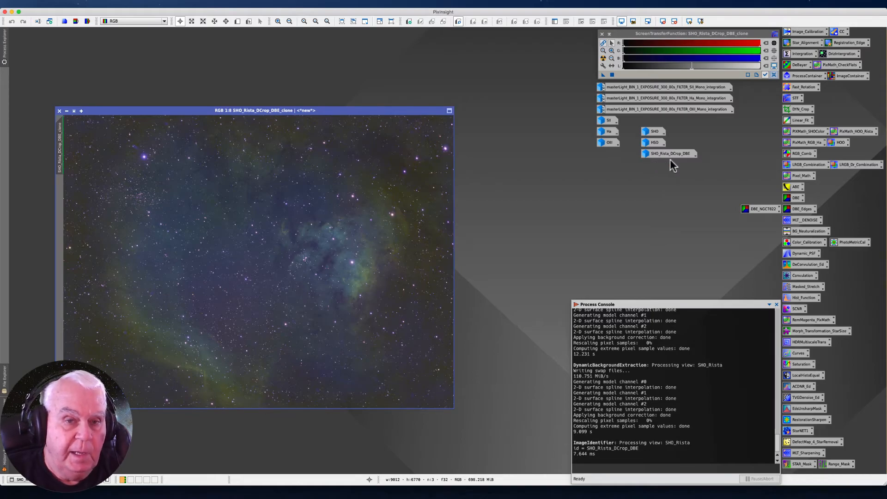
pyautogui.moveTo(675, 159)
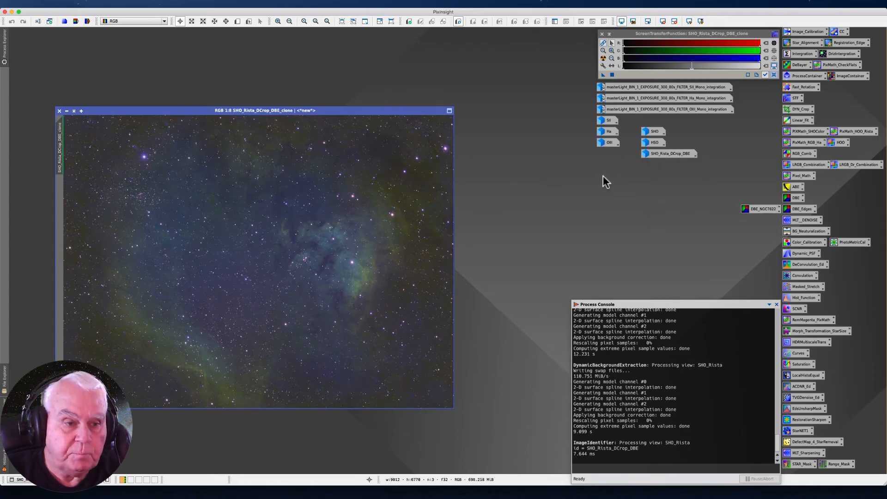
pyautogui.moveTo(635, 128); pyautogui.dragTo(544, 40)
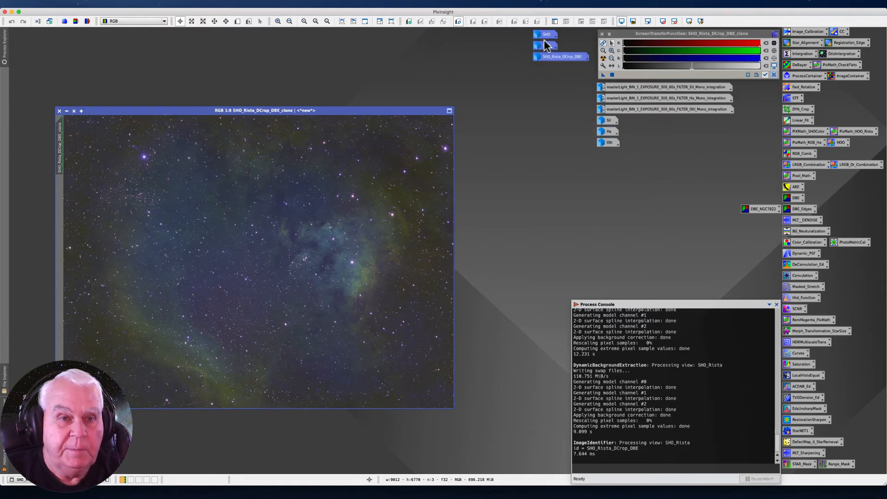
# Step: Save the project as NGC7822Nebula.pxiproject with the existing project options, overwriting the existing file
pyautogui.click(53, 4)
pyautogui.click(70, 72)
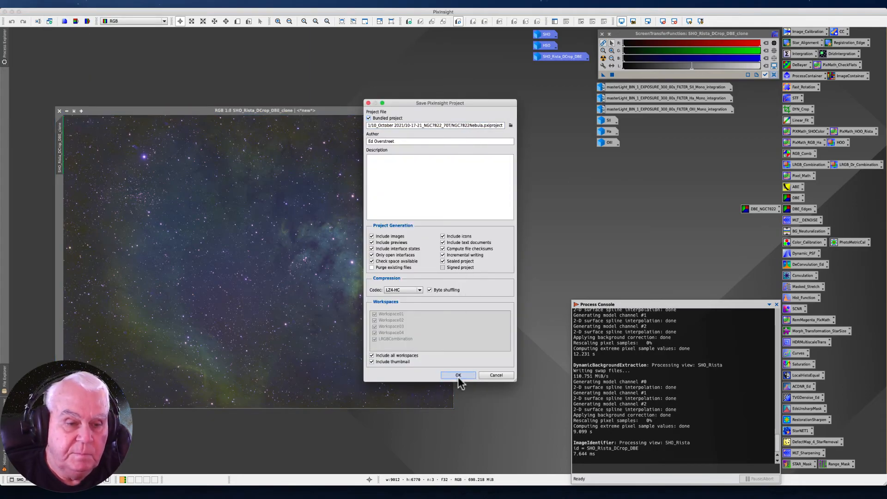
pyautogui.click(455, 375)
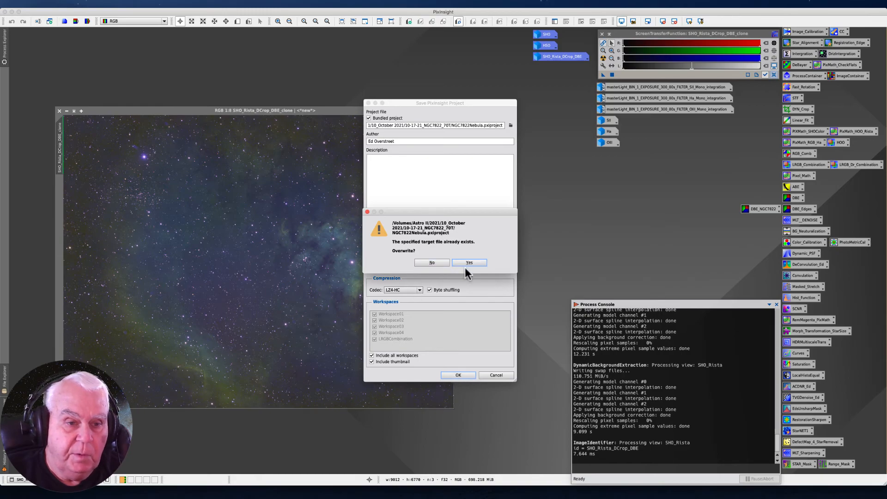
pyautogui.click(468, 265)
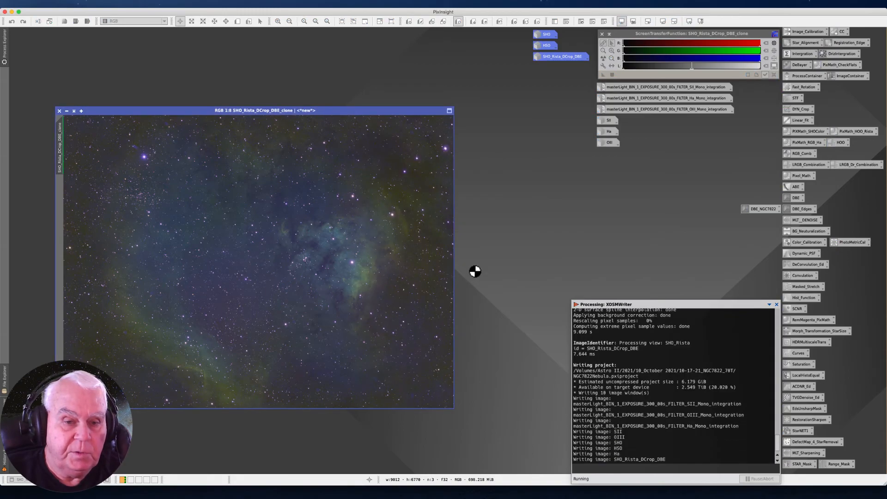